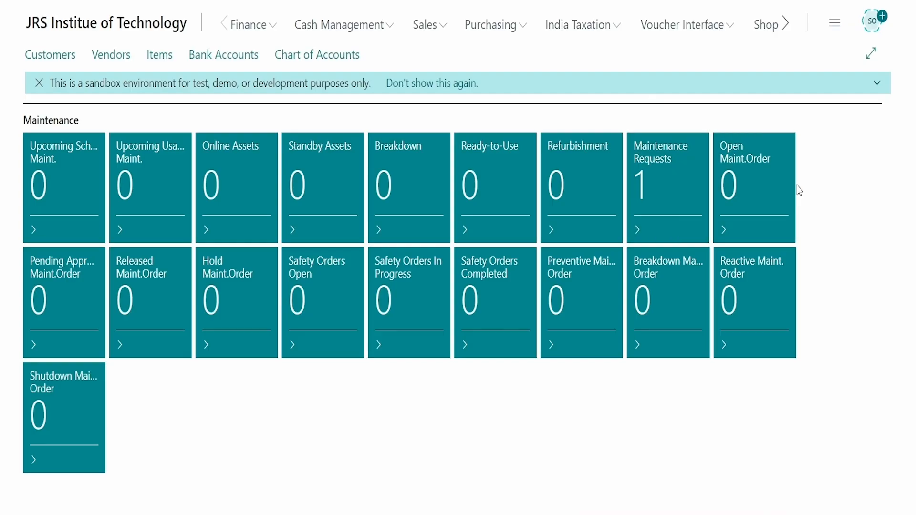
Step: Search for "intercom" from the home page and open the Intercompany Setup page
{"action": "scroll", "coordinate": [798, 189], "scroll_direction": "up", "scroll_amount": 5}
{"action": "key", "text": "alt+q"}
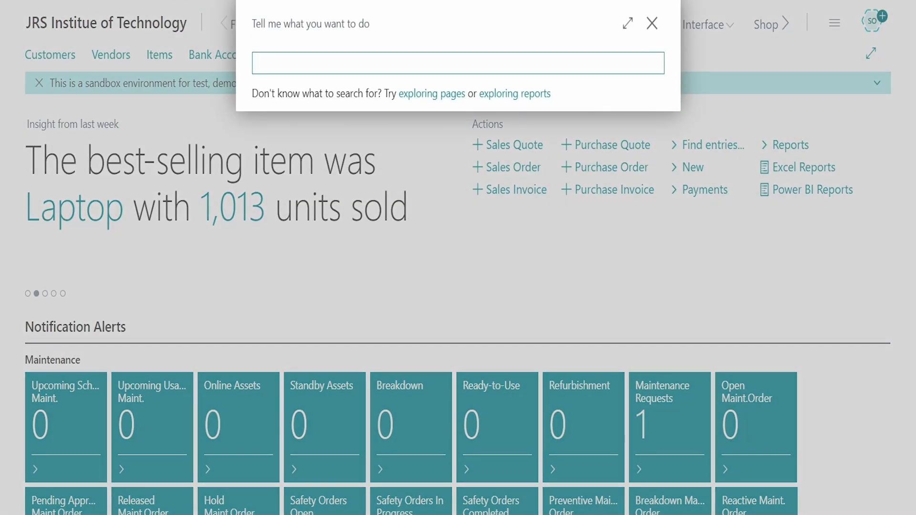
{"action": "type", "text": "intercom"}
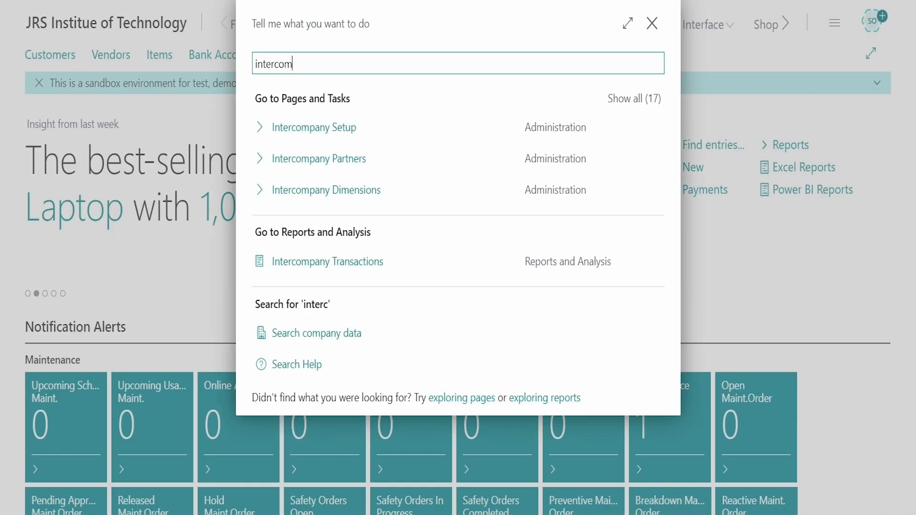
{"action": "left_click", "coordinate": [442, 134]}
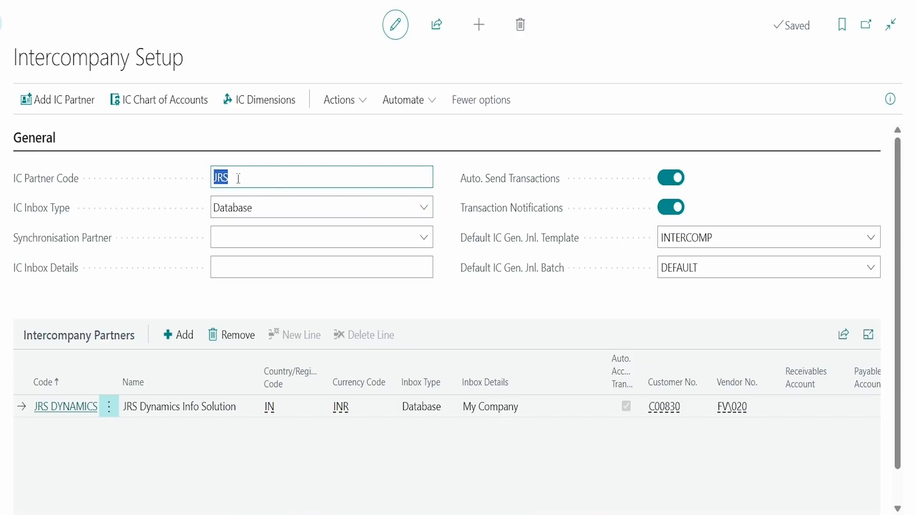
{"action": "left_click", "coordinate": [535, 131]}
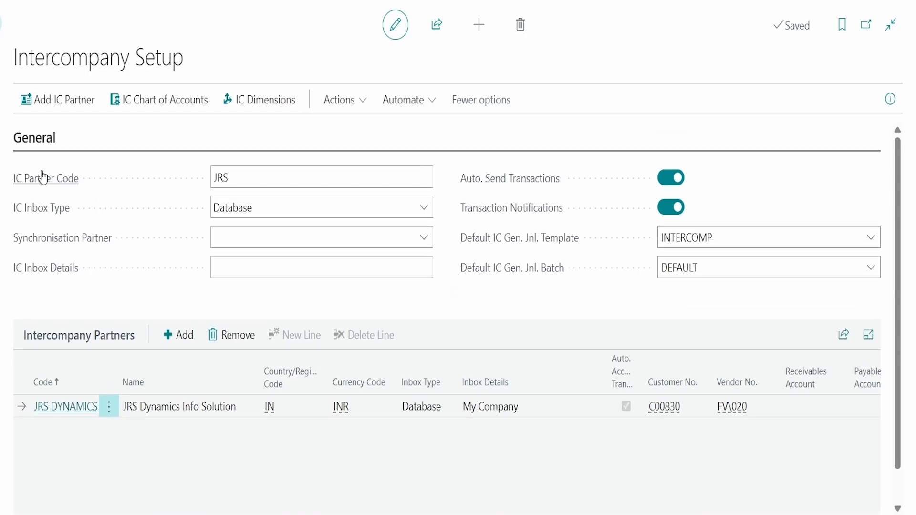
Step: Examine the IC Partner Code, IC Inbox Type and Synchronisation Partner fields in the intercompany setup's general settings
{"action": "mouse_move", "coordinate": [83, 192]}
{"action": "left_click", "coordinate": [237, 177]}
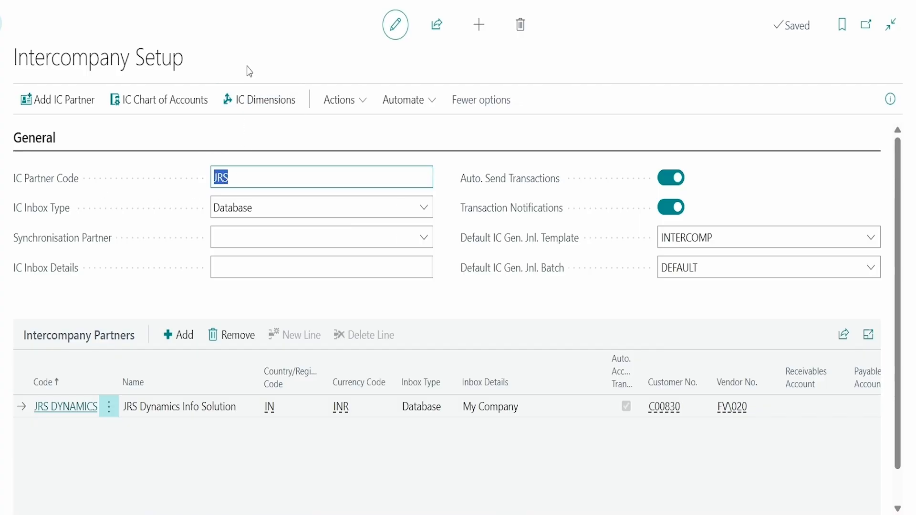
{"action": "left_click", "coordinate": [256, 38]}
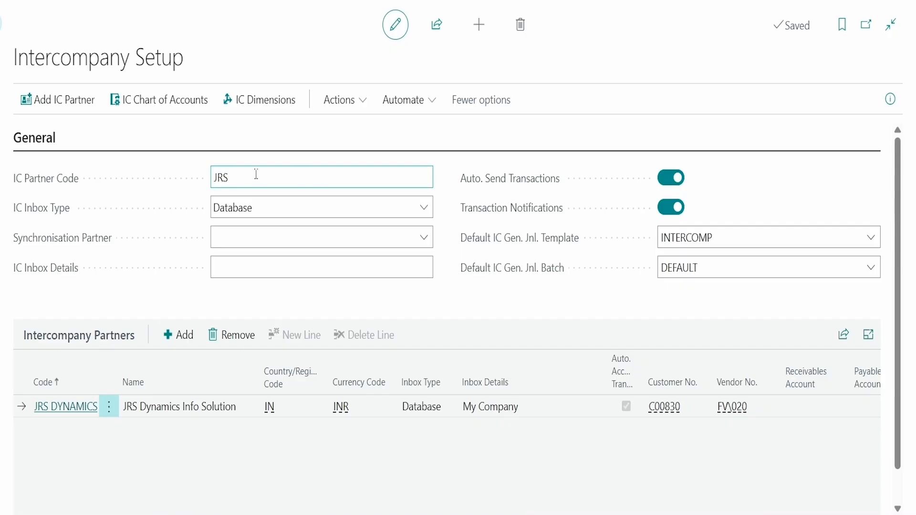
{"action": "mouse_move", "coordinate": [21, 221]}
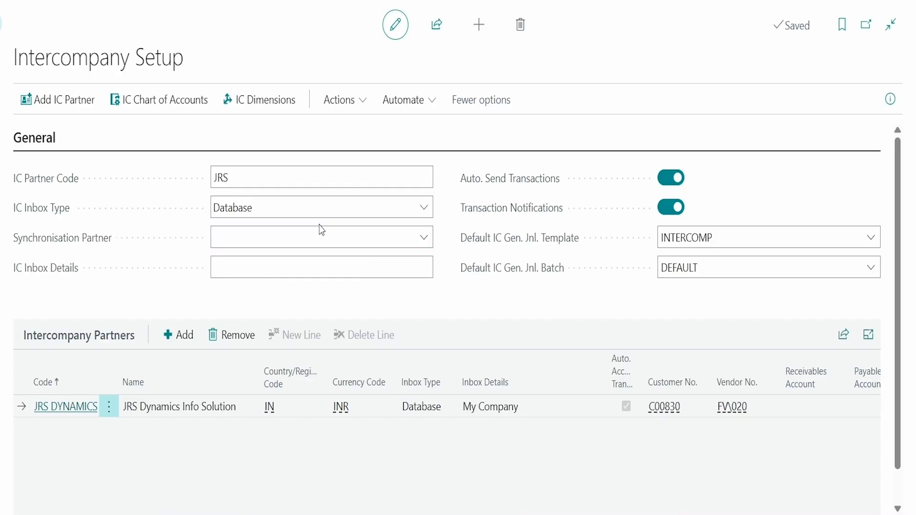
{"action": "left_click", "coordinate": [425, 209]}
{"action": "left_click", "coordinate": [429, 209]}
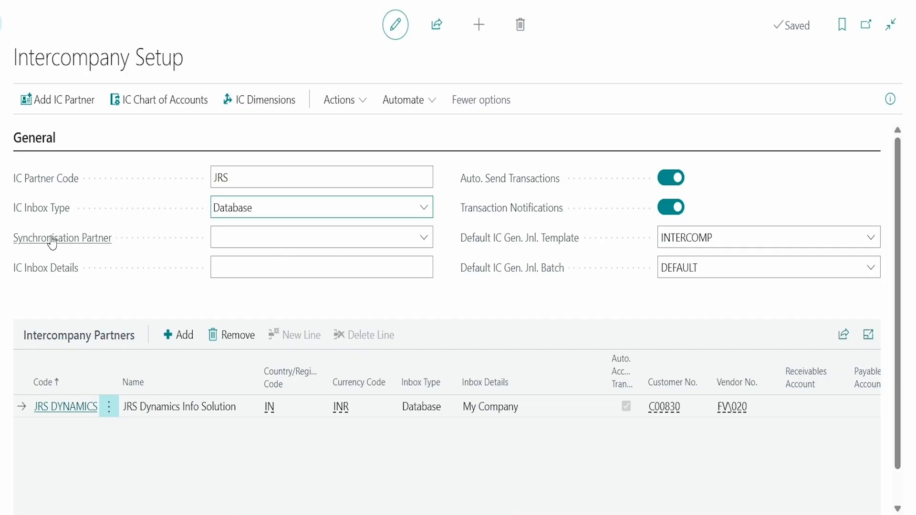
{"action": "mouse_move", "coordinate": [39, 242]}
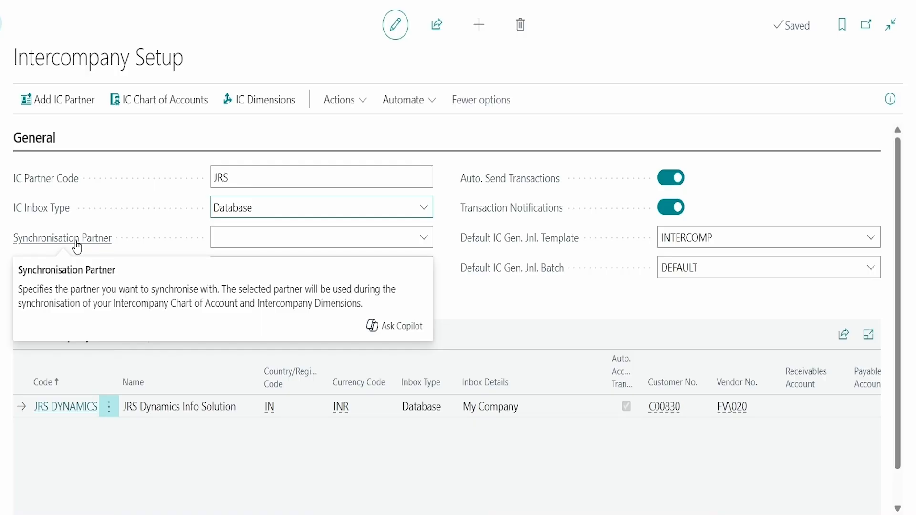
{"action": "left_click", "coordinate": [446, 311]}
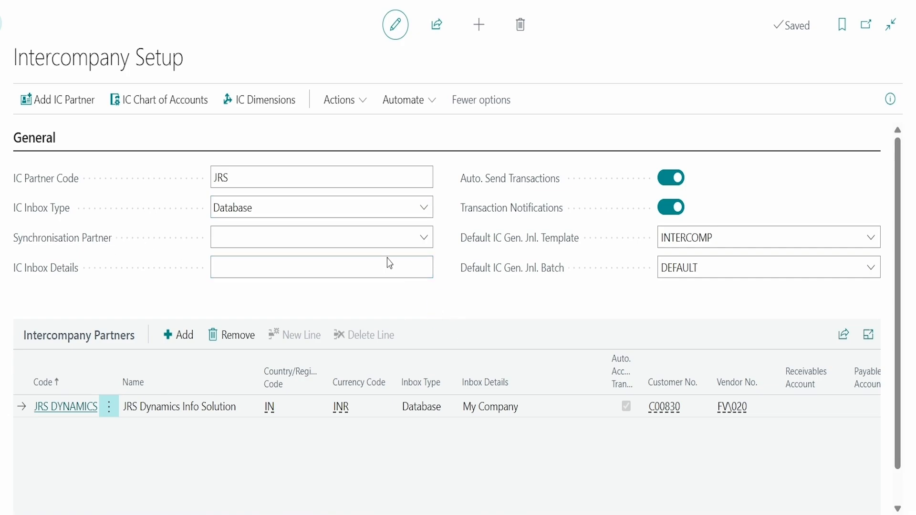
Step: Review the inbox details, automatic sending and default IC general journal template settings, including the list of available templates
{"action": "mouse_move", "coordinate": [65, 276]}
{"action": "mouse_move", "coordinate": [491, 195]}
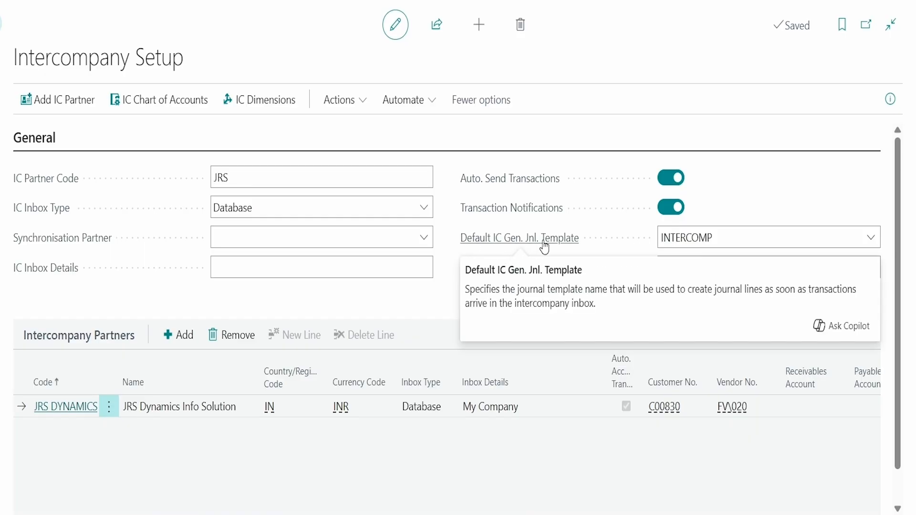
{"action": "left_click", "coordinate": [872, 240]}
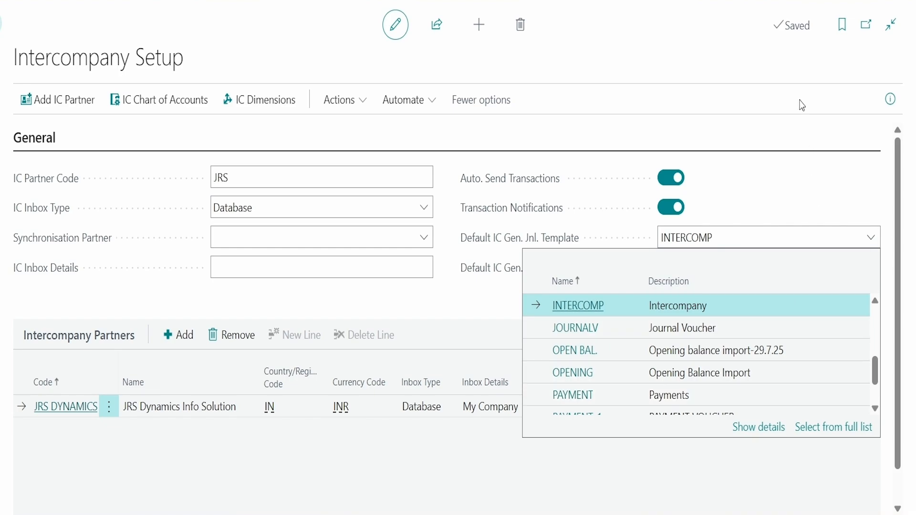
{"action": "left_click", "coordinate": [793, 85]}
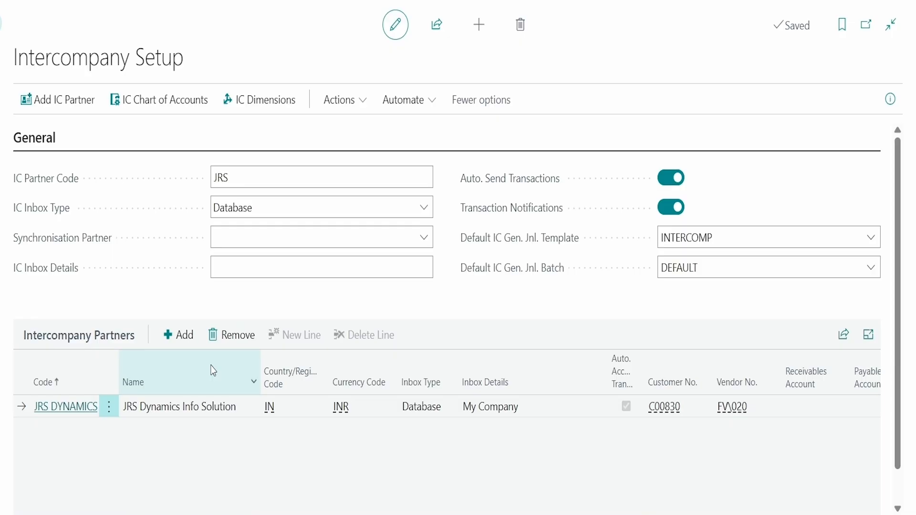
Step: Open the JRS DYNAMICS intercompany partner card and make it editable
{"action": "mouse_move", "coordinate": [216, 371]}
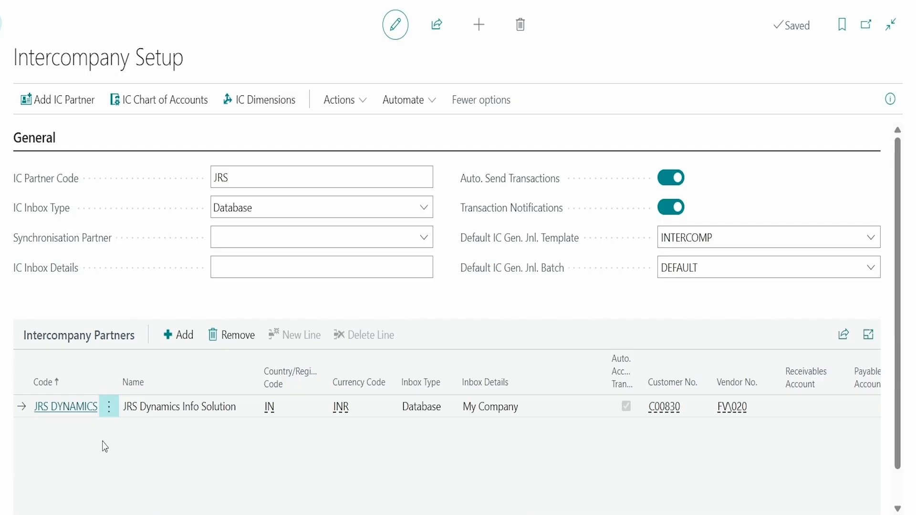
{"action": "left_click", "coordinate": [84, 409]}
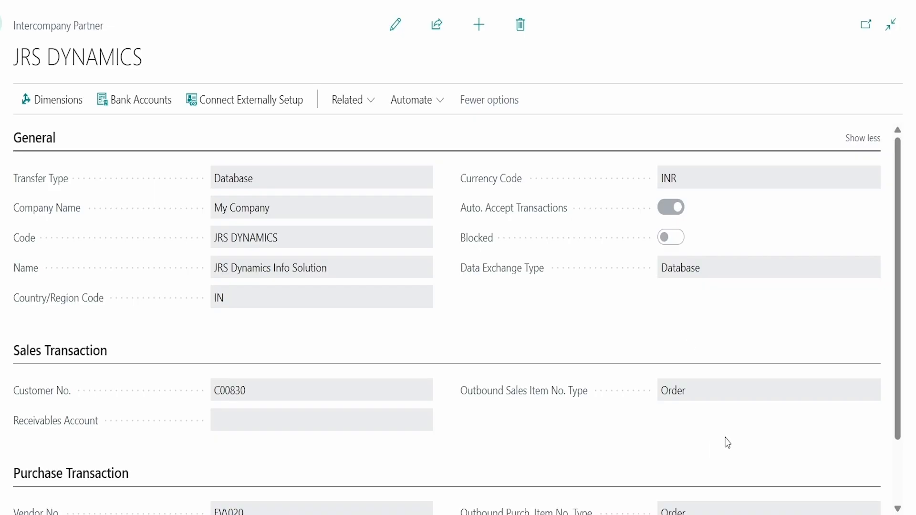
{"action": "left_click", "coordinate": [396, 26]}
{"action": "scroll", "coordinate": [519, 374], "scroll_direction": "down", "scroll_amount": 2}
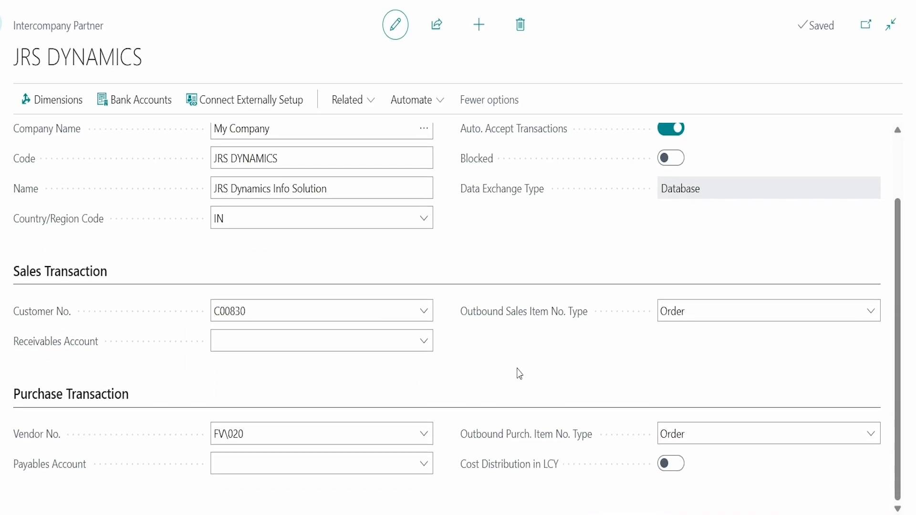
{"action": "scroll", "coordinate": [521, 374], "scroll_direction": "up", "scroll_amount": 2}
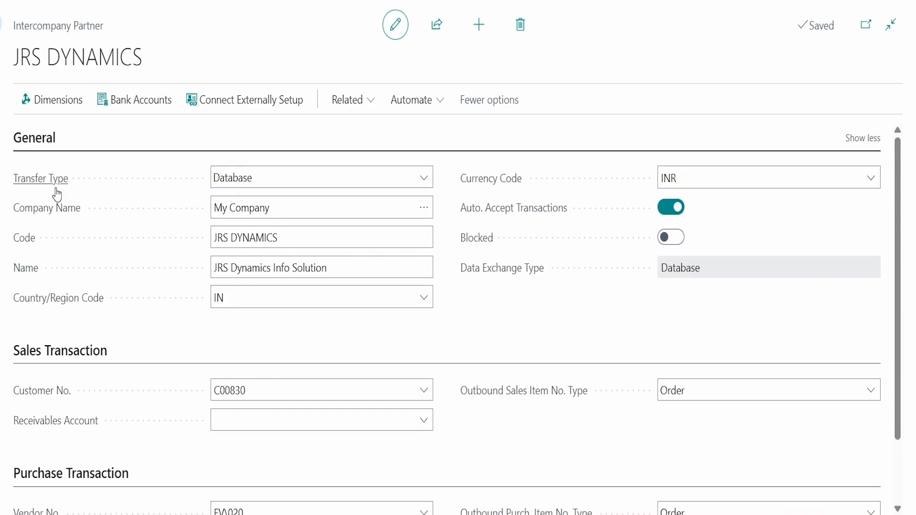
Step: Review the available Transfer Type options on the JRS DYNAMICS partner card
{"action": "mouse_move", "coordinate": [59, 195]}
{"action": "left_click", "coordinate": [427, 180]}
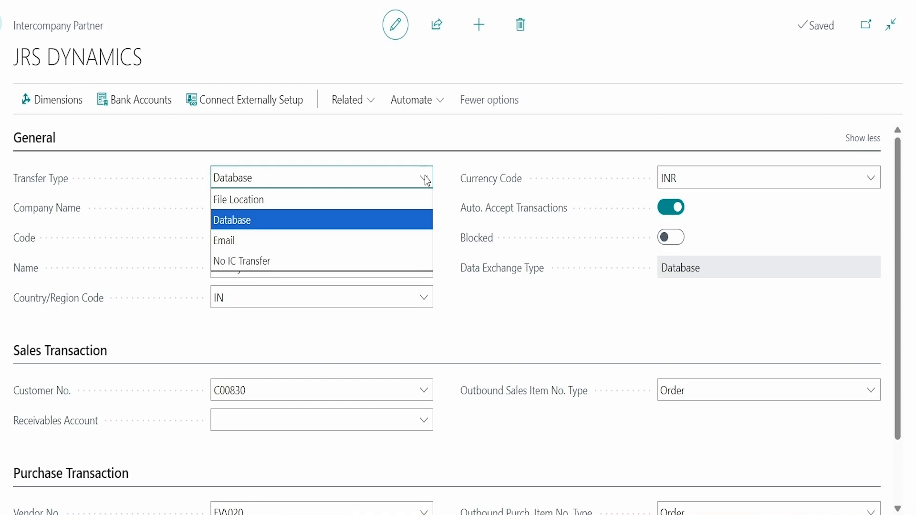
{"action": "left_click", "coordinate": [478, 307]}
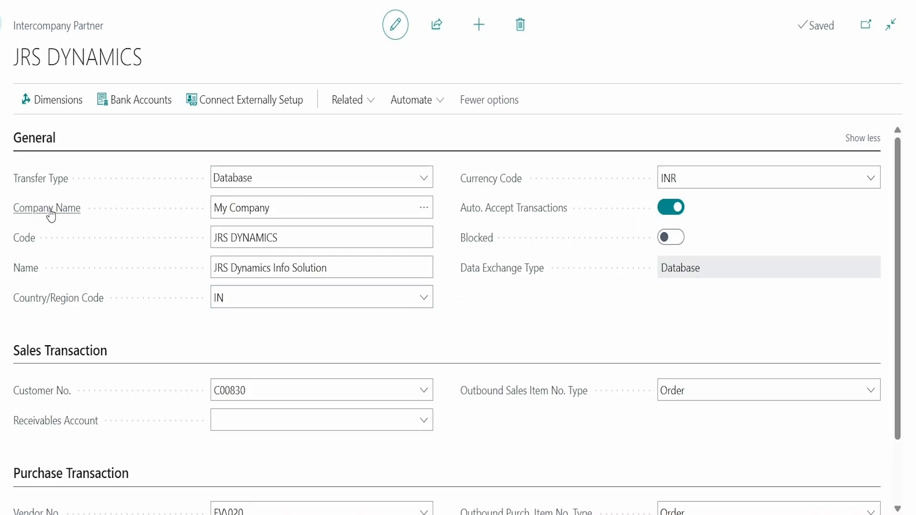
Step: Select My Company from the Companies list as the partner's company name
{"action": "left_click", "coordinate": [424, 208]}
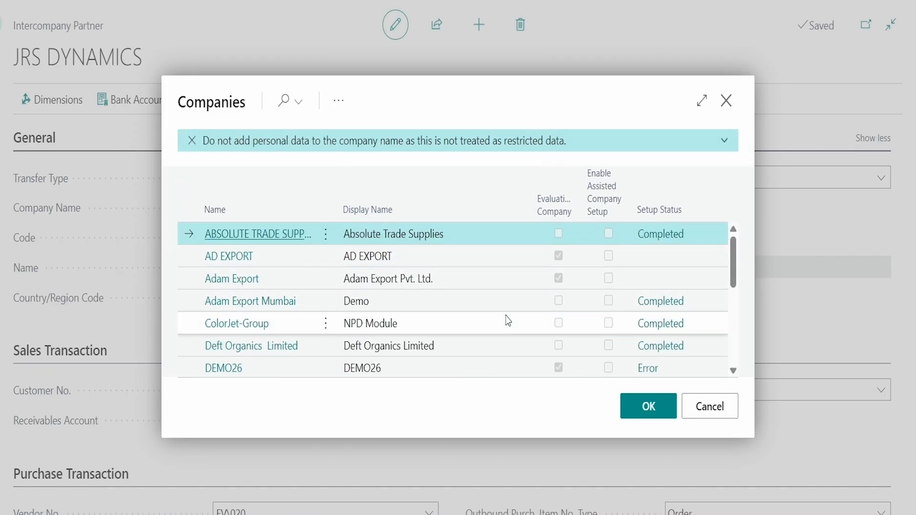
{"action": "scroll", "coordinate": [419, 256], "scroll_direction": "down", "scroll_amount": 3}
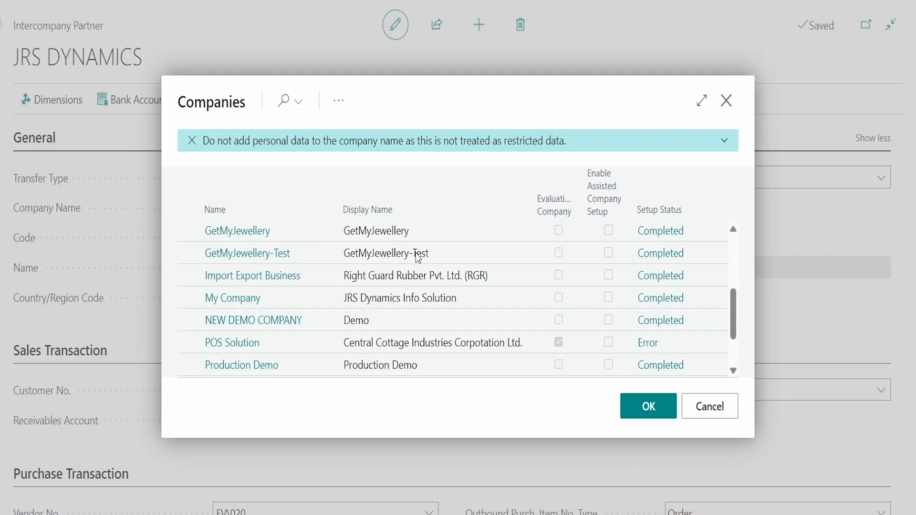
{"action": "scroll", "coordinate": [421, 268], "scroll_direction": "up", "scroll_amount": 2}
{"action": "scroll", "coordinate": [423, 270], "scroll_direction": "down", "scroll_amount": 3}
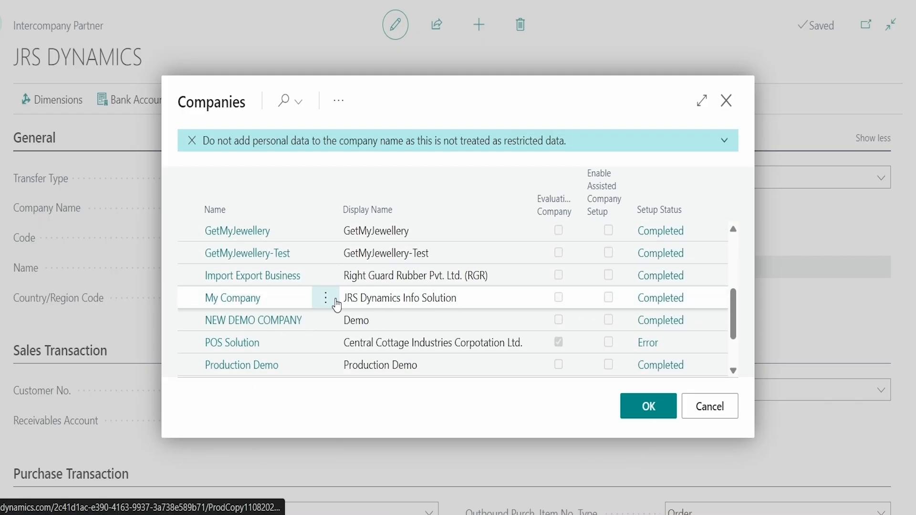
{"action": "left_click", "coordinate": [326, 299]}
{"action": "left_click", "coordinate": [648, 406]}
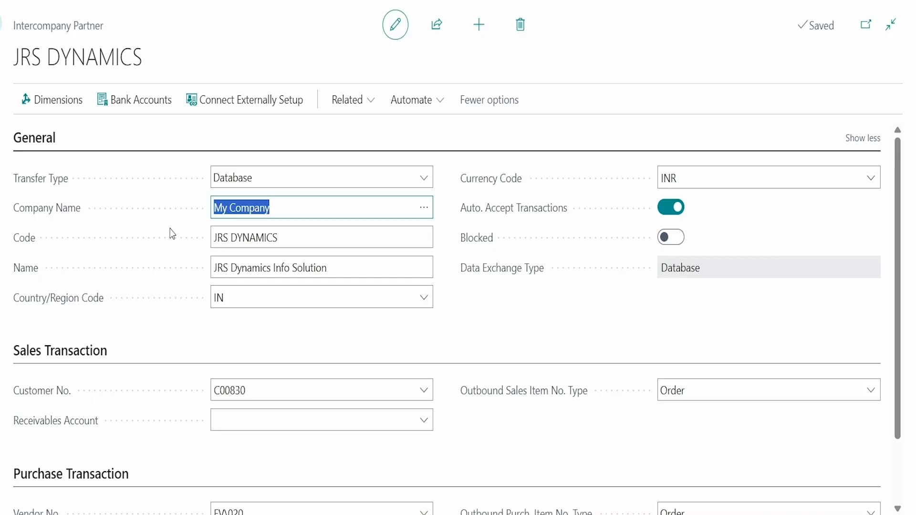
{"action": "left_click", "coordinate": [229, 208]}
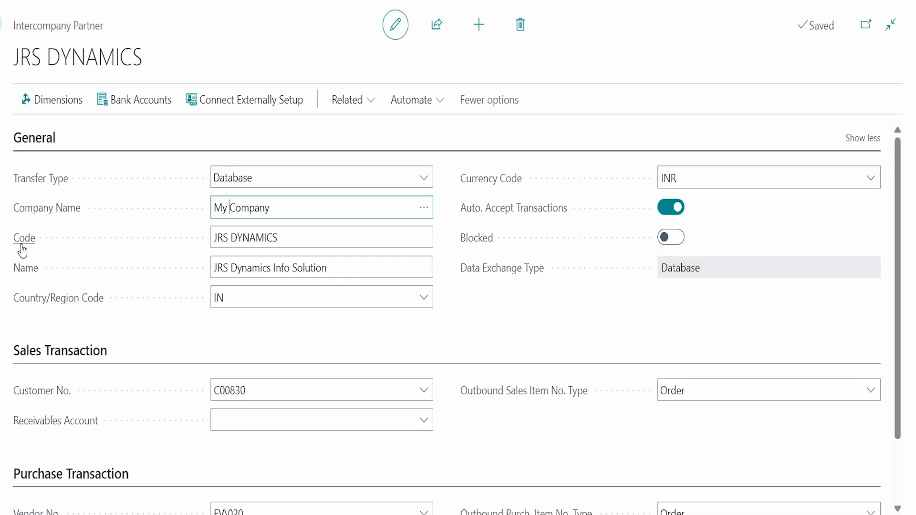
Step: Examine the partner card's Code and Name fields and compare them with the selected company name
{"action": "mouse_move", "coordinate": [23, 250]}
{"action": "left_click", "coordinate": [236, 237]}
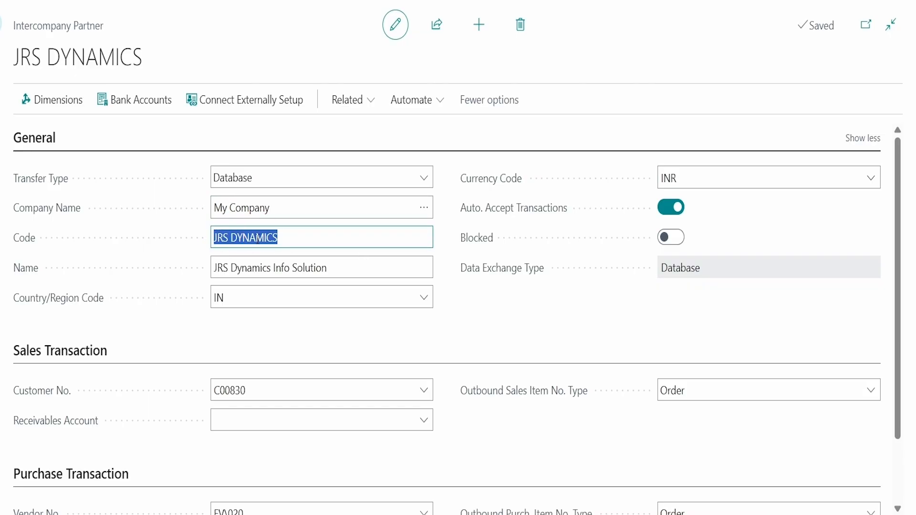
{"action": "left_click", "coordinate": [242, 239]}
{"action": "left_click", "coordinate": [257, 238]}
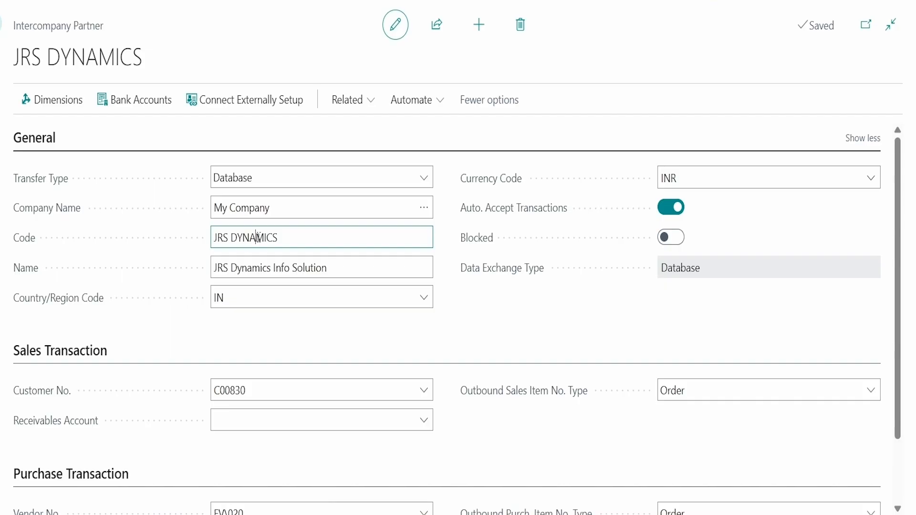
{"action": "left_click", "coordinate": [639, 102]}
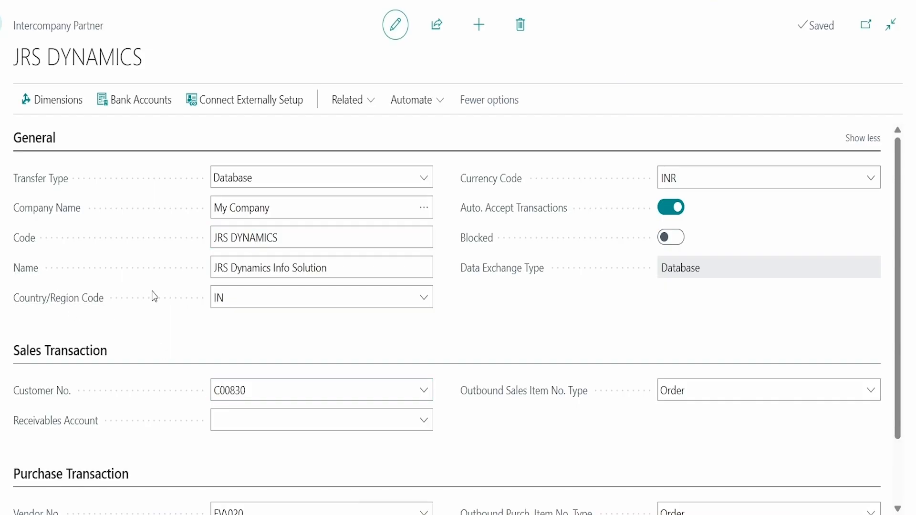
{"action": "left_click", "coordinate": [267, 268]}
{"action": "left_click", "coordinate": [243, 213]}
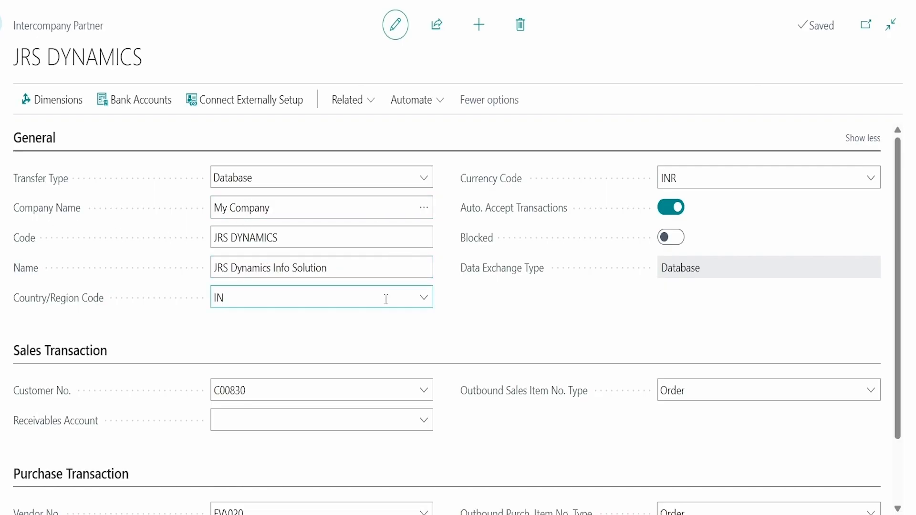
{"action": "triple_click", "coordinate": [296, 270]}
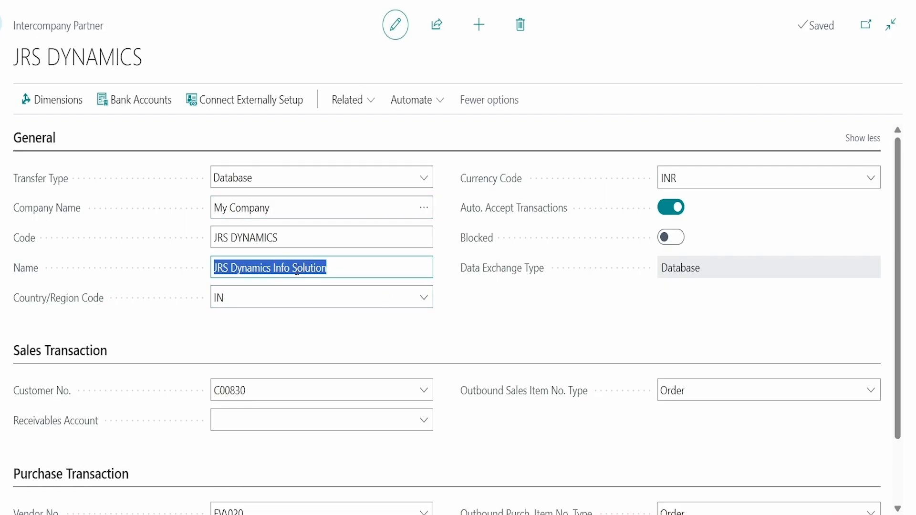
{"action": "left_click", "coordinate": [356, 345]}
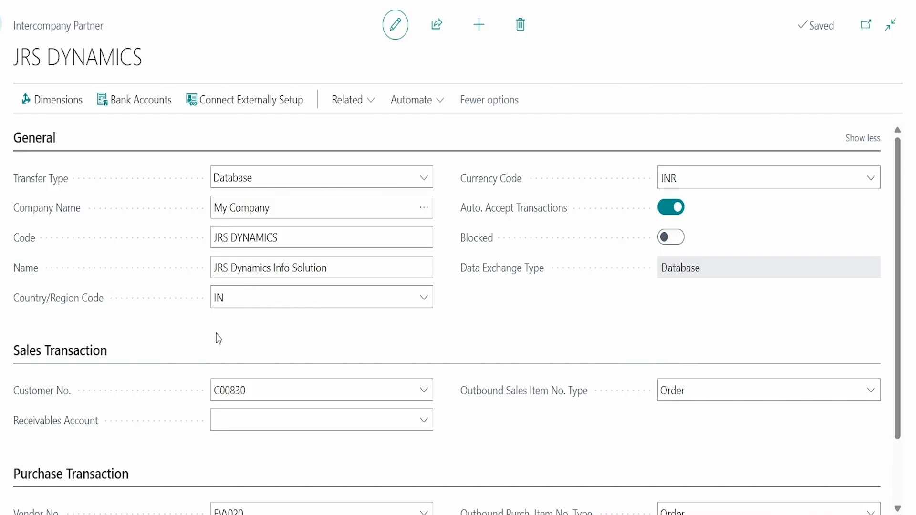
Step: Review the partner's currency, automatic acceptance and sales transaction settings, including the customer lookup and Outbound Sales Item No. Type
{"action": "mouse_move", "coordinate": [487, 194]}
{"action": "mouse_move", "coordinate": [472, 218]}
{"action": "scroll", "coordinate": [291, 365], "scroll_direction": "down", "scroll_amount": 2}
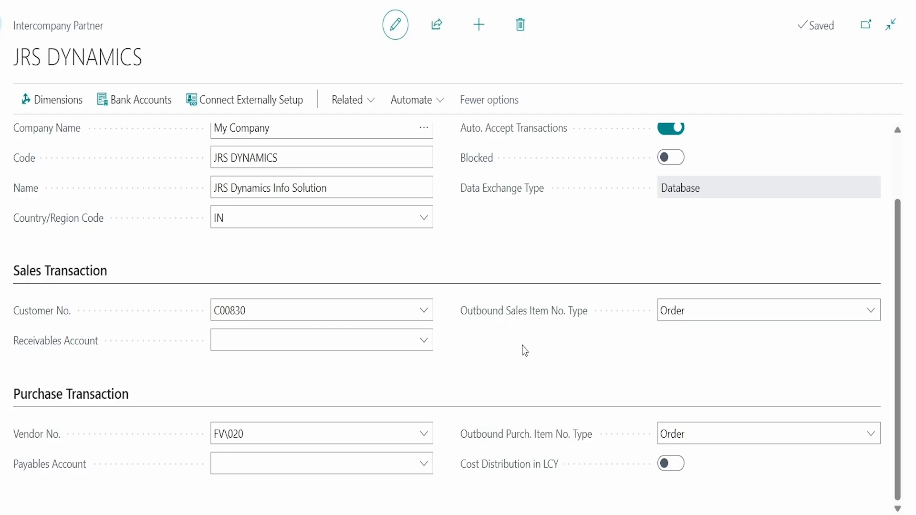
{"action": "left_click", "coordinate": [433, 315]}
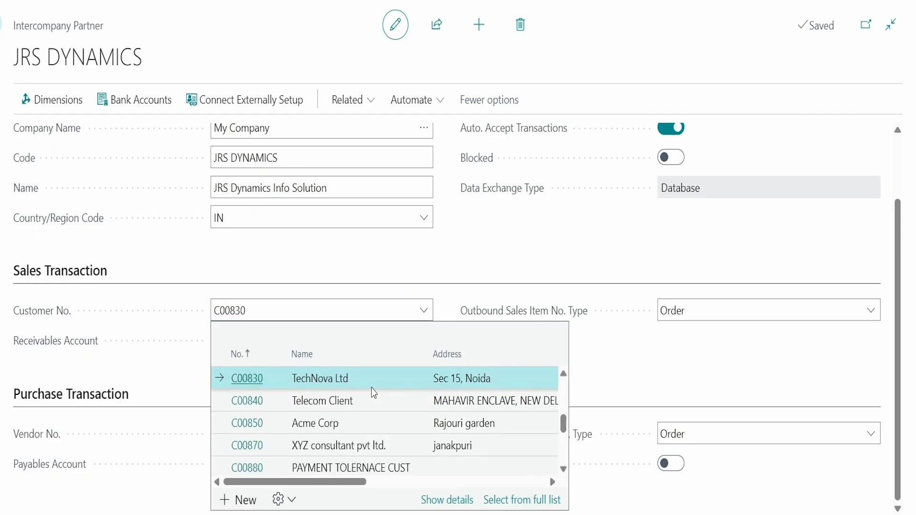
{"action": "left_click", "coordinate": [474, 258]}
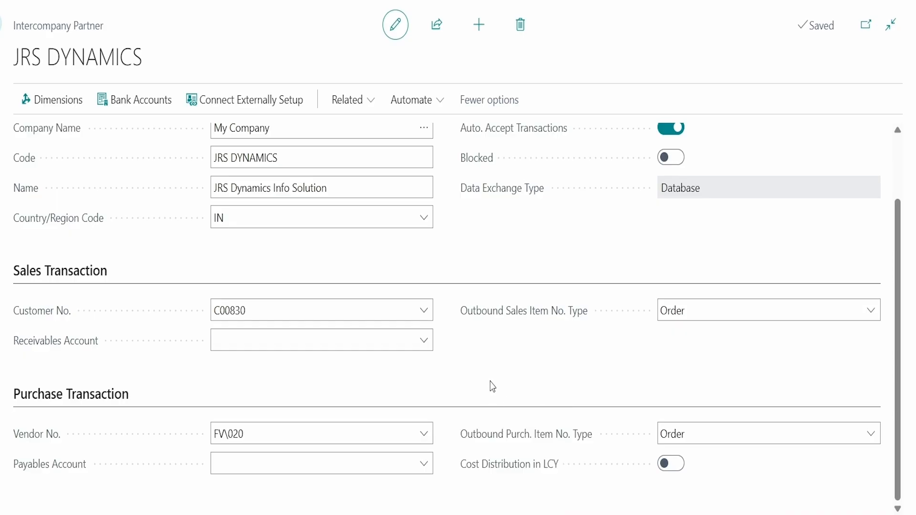
{"action": "left_click", "coordinate": [230, 309]}
{"action": "left_click", "coordinate": [556, 323]}
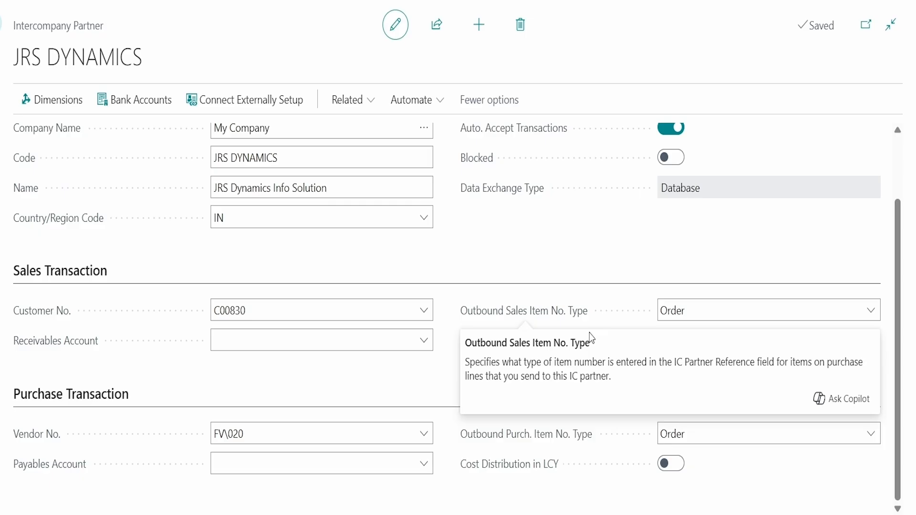
{"action": "left_click", "coordinate": [666, 313]}
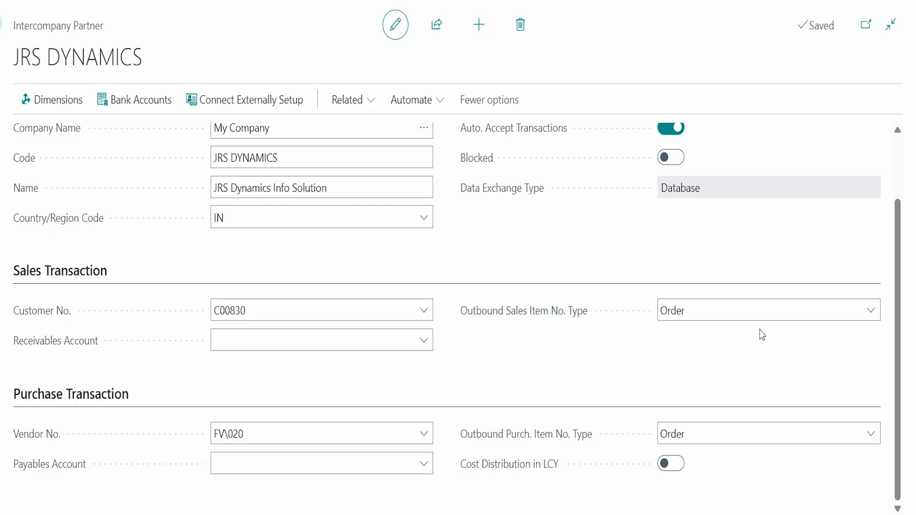
Step: Review the Outbound Sales Item No. Type options and open the card of item 1001 from the Items list
{"action": "left_click", "coordinate": [871, 311]}
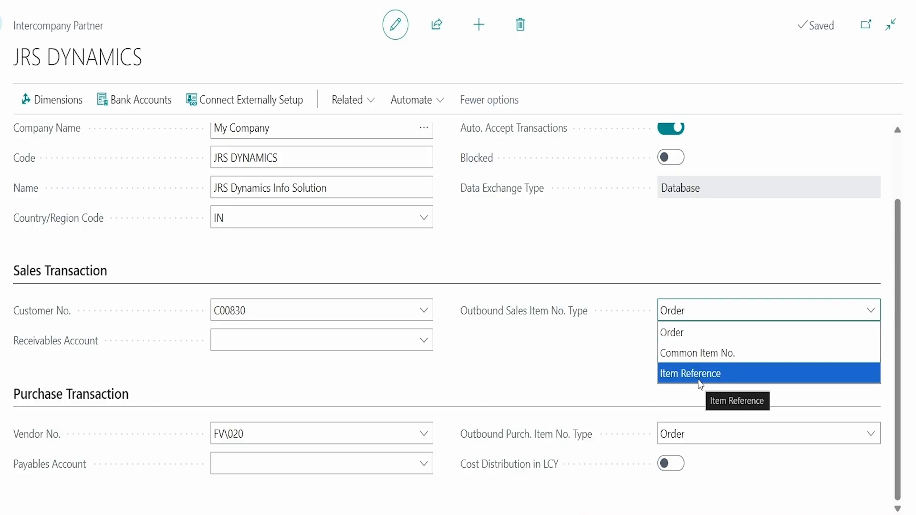
{"action": "left_click", "coordinate": [624, 377]}
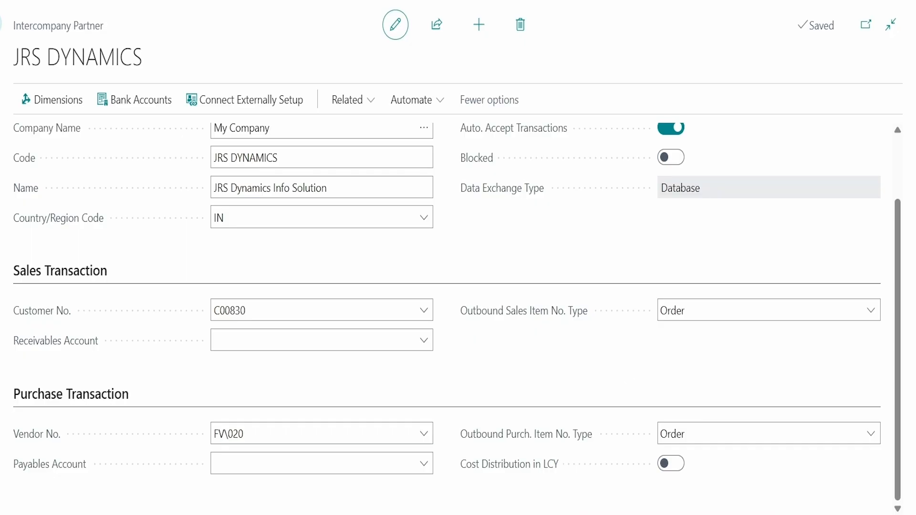
{"action": "key", "text": "alt+q"}
{"action": "type", "text": "item"}
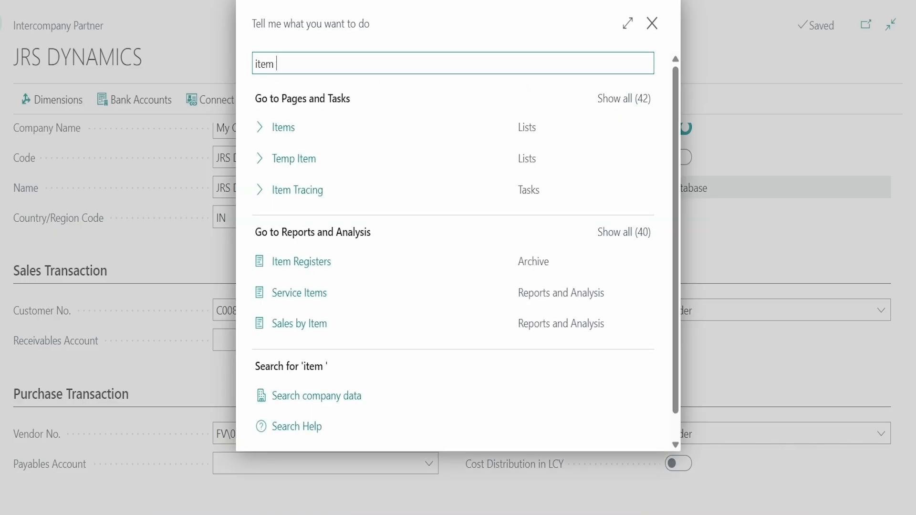
{"action": "left_click", "coordinate": [415, 139]}
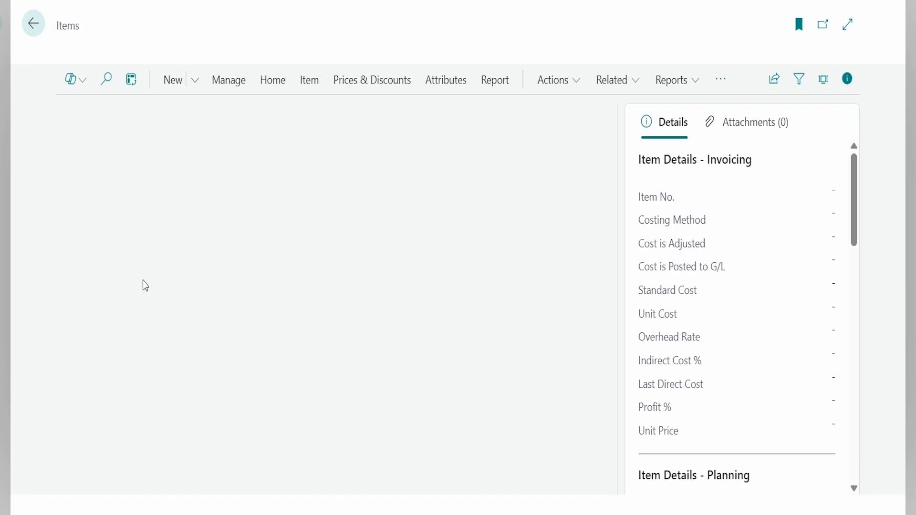
{"action": "left_click", "coordinate": [71, 186]}
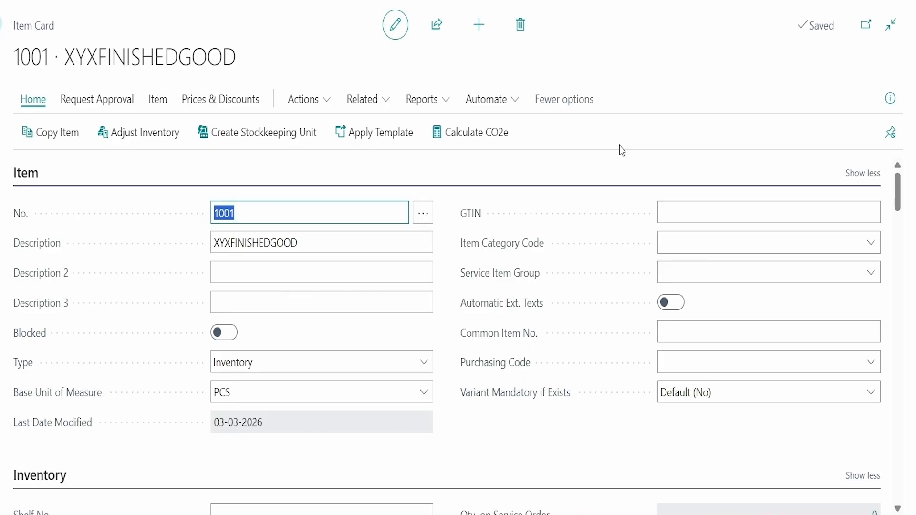
Step: Examine the item's No. field, return to the JRS DYNAMICS partner card and check the Outbound Sales Item No. Type options again
{"action": "left_click", "coordinate": [636, 91]}
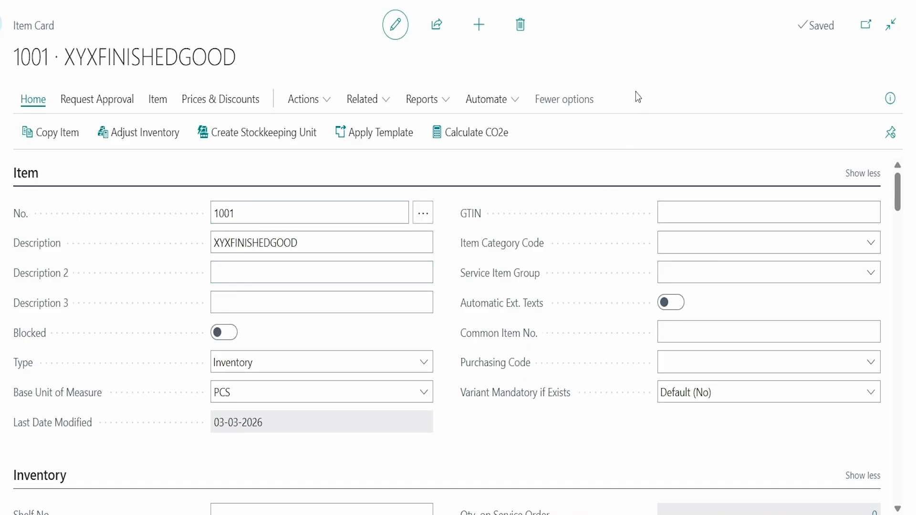
{"action": "left_click", "coordinate": [221, 213]}
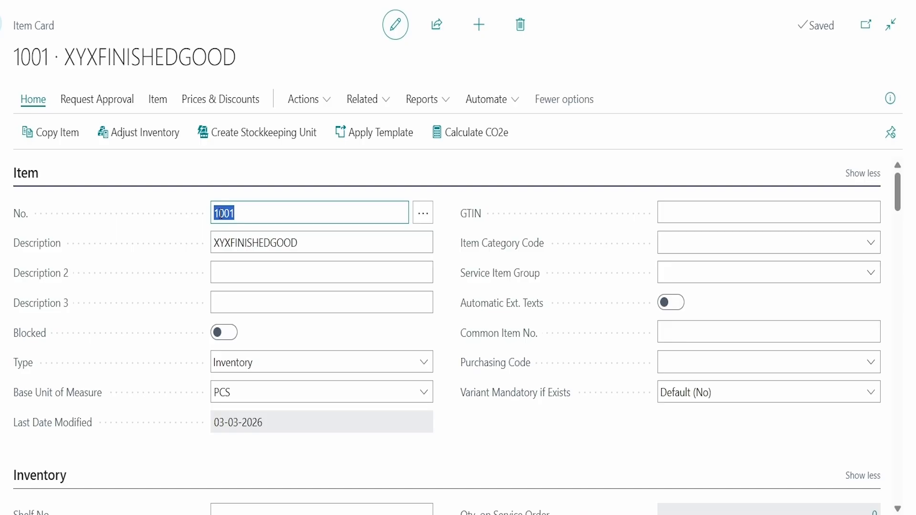
{"action": "left_click", "coordinate": [699, 112]}
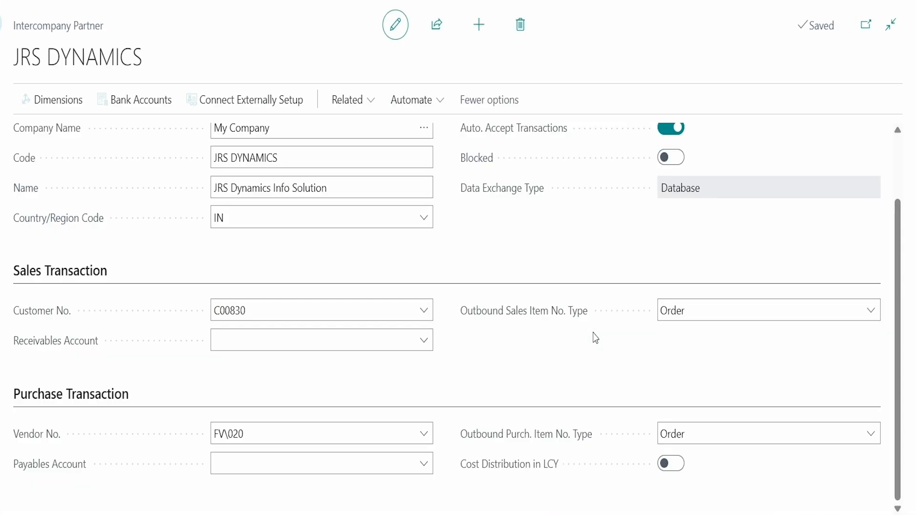
{"action": "left_click", "coordinate": [873, 316]}
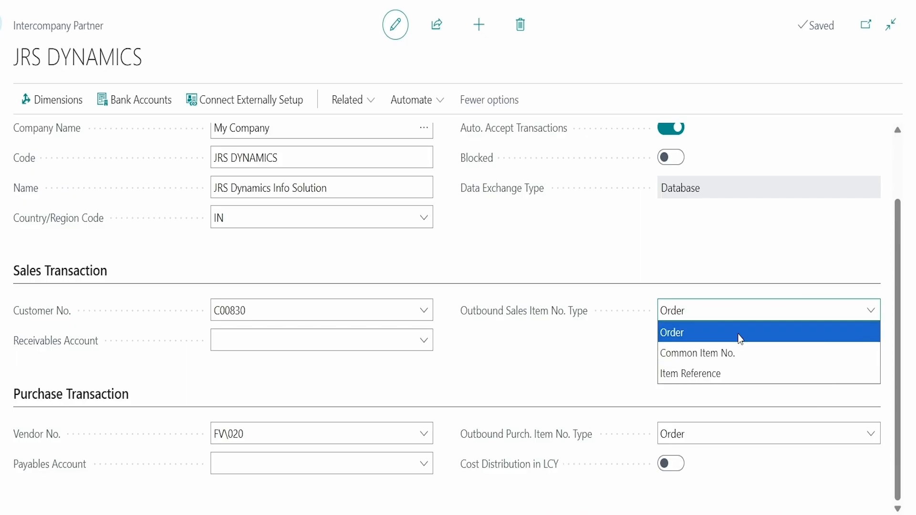
{"action": "left_click", "coordinate": [771, 272]}
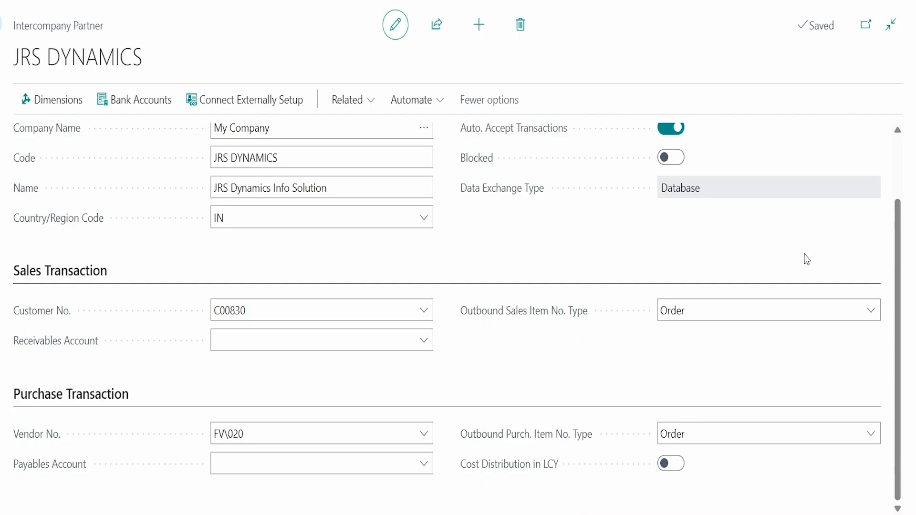
Step: Search for the Items list and reopen the card of item 1001 to find its Common Item No. field
{"action": "key", "text": "alt+q"}
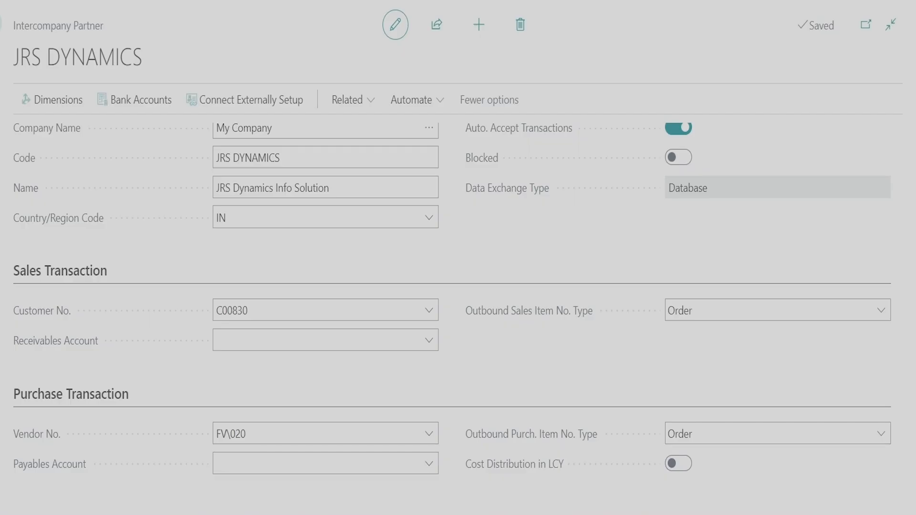
{"action": "type", "text": "item"}
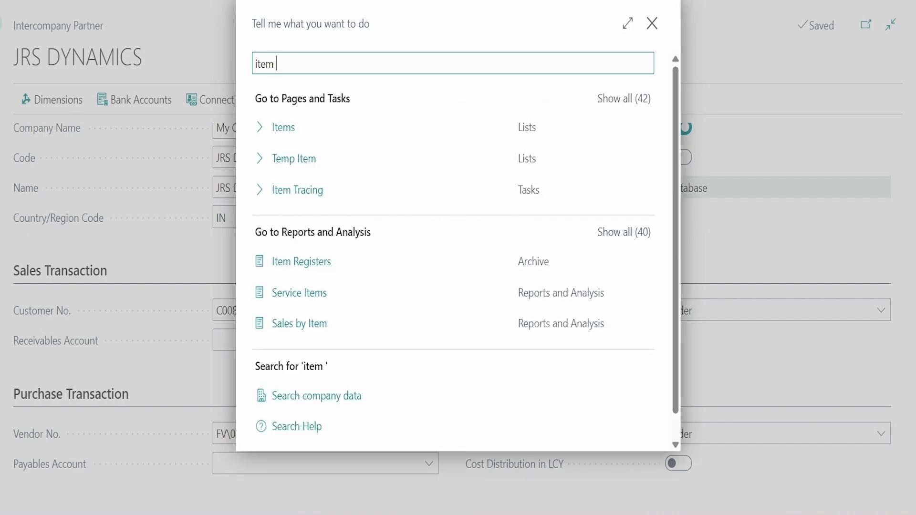
{"action": "left_click", "coordinate": [501, 127]}
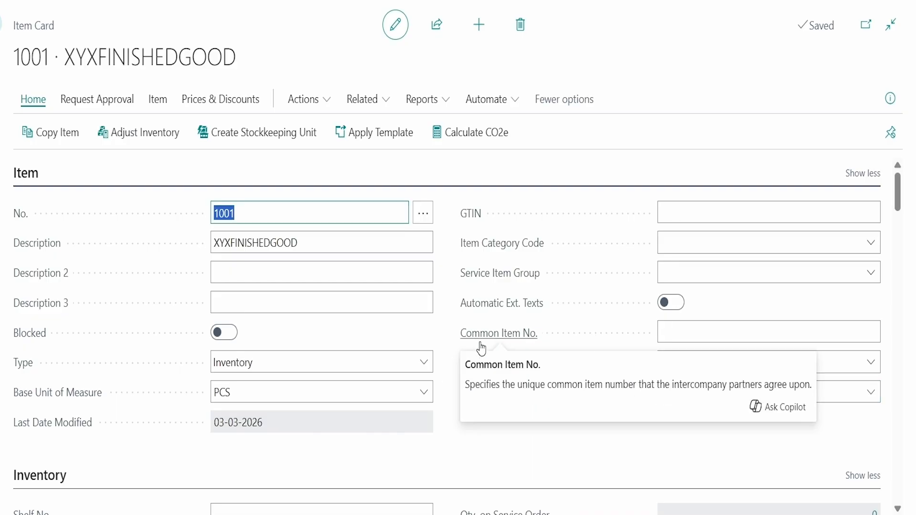
Step: Try the sample value "agbkbk" in the item's Common Item No. field and clear it again
{"action": "left_click", "coordinate": [710, 331]}
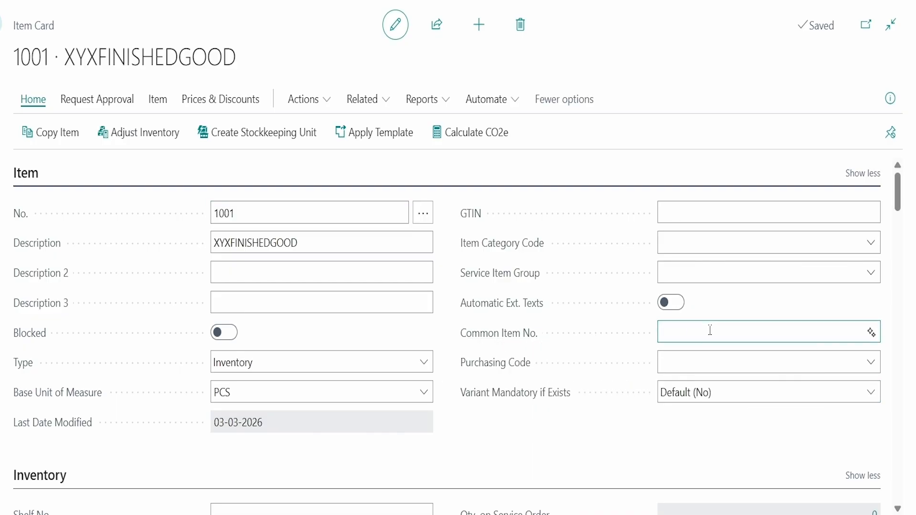
{"action": "type", "text": "agbkbk"}
{"action": "key", "text": "BackSpace"}
{"action": "key", "text": "BackSpace"}
{"action": "key", "text": "BackSpace"}
{"action": "key", "text": "BackSpace"}
{"action": "key", "text": "BackSpace"}
{"action": "key", "text": "BackSpace"}
Step: Compare the item's No., Description and Common Item No. fields, and return to the JRS DYNAMICS partner card
{"action": "left_click", "coordinate": [229, 213]}
{"action": "left_click", "coordinate": [255, 241]}
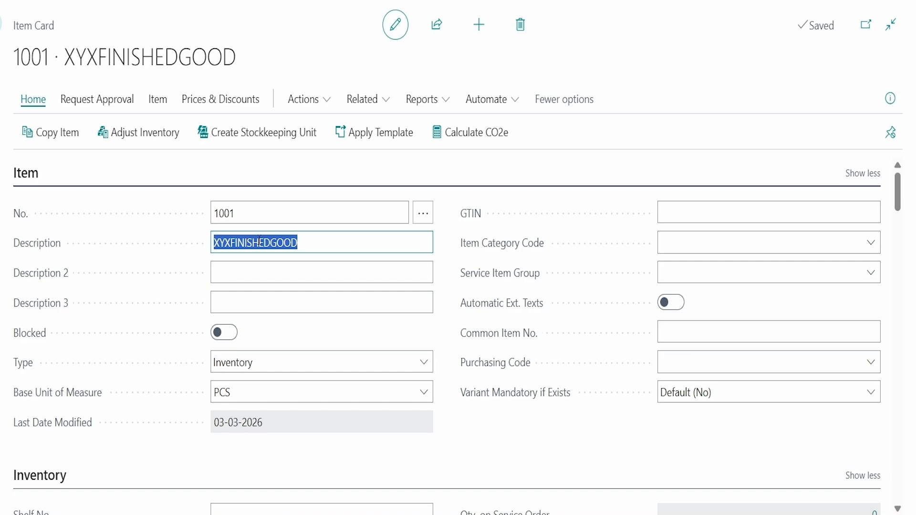
{"action": "left_click", "coordinate": [646, 143]}
{"action": "left_click", "coordinate": [712, 335]}
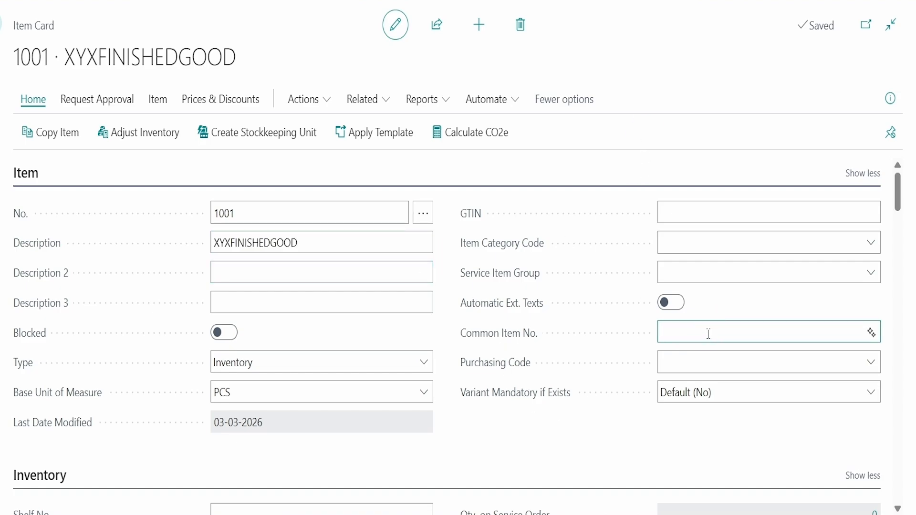
{"action": "left_click", "coordinate": [653, 63]}
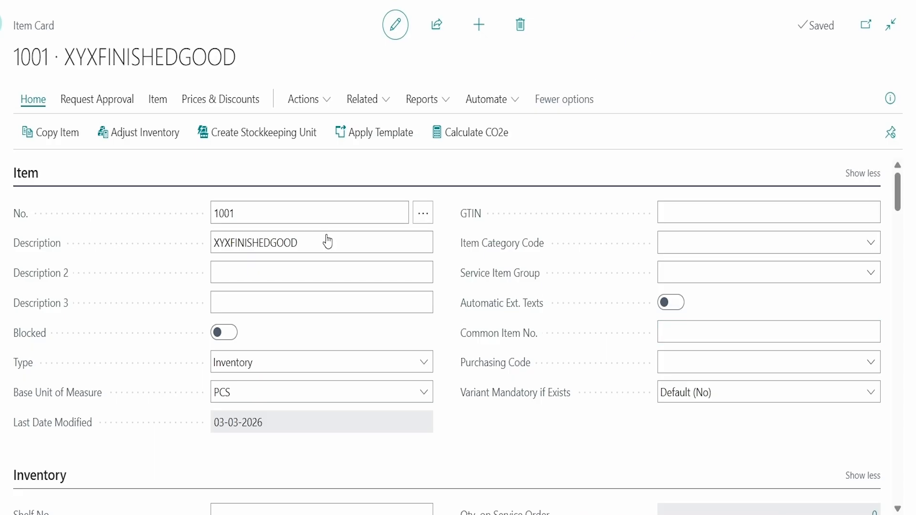
{"action": "key", "text": "Escape"}
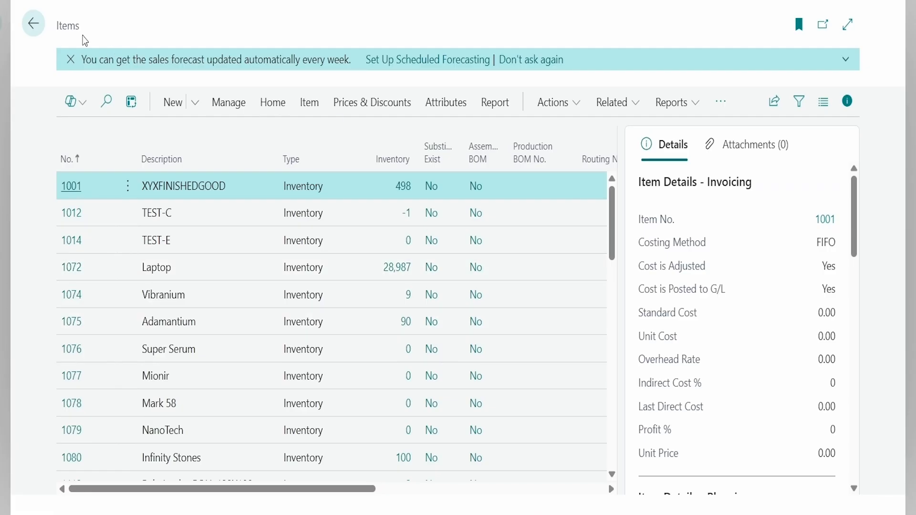
{"action": "left_click", "coordinate": [34, 25]}
Step: Review the Outbound Sales Item No. Type options, including Item Reference, without changing the selection
{"action": "left_click", "coordinate": [865, 314]}
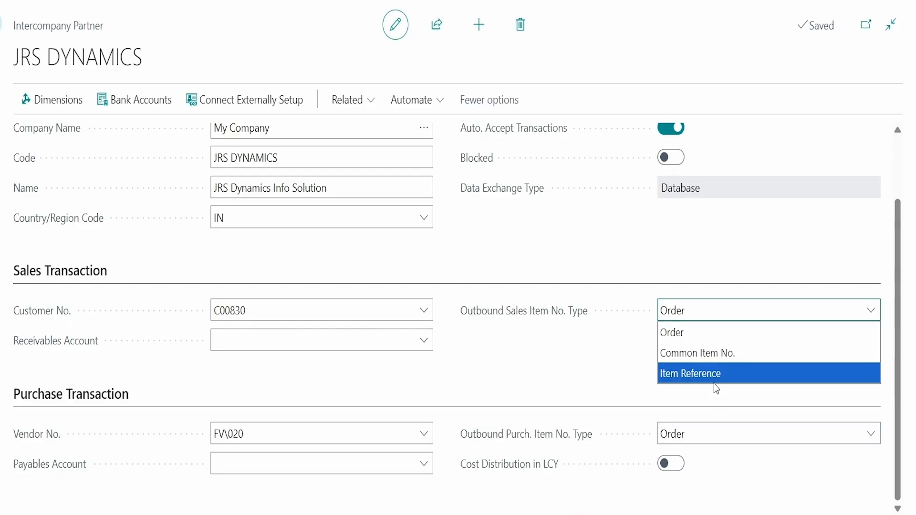
{"action": "left_click", "coordinate": [592, 356]}
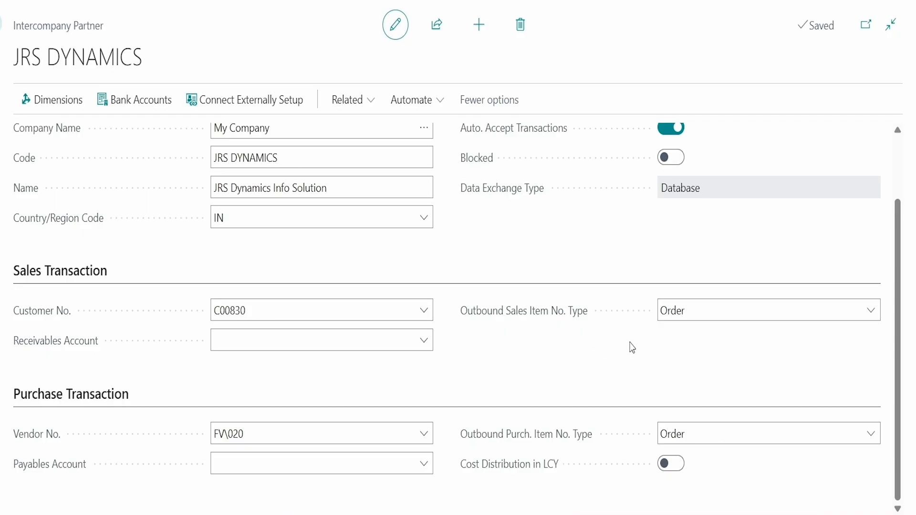
{"action": "left_click", "coordinate": [709, 316]}
{"action": "left_click", "coordinate": [504, 337]}
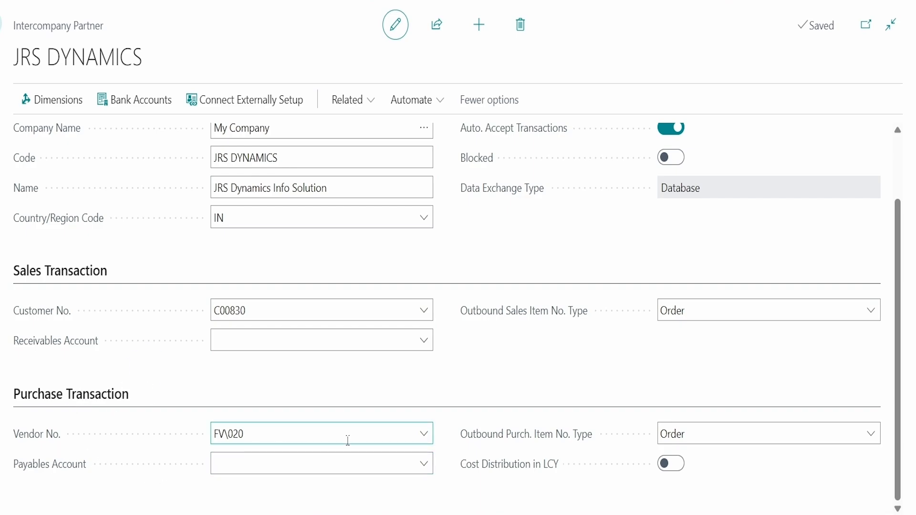
Step: Review the partner's purchase transaction settings, including the vendor lookup and the Outbound Purch. Item No. Type options
{"action": "left_click", "coordinate": [423, 441]}
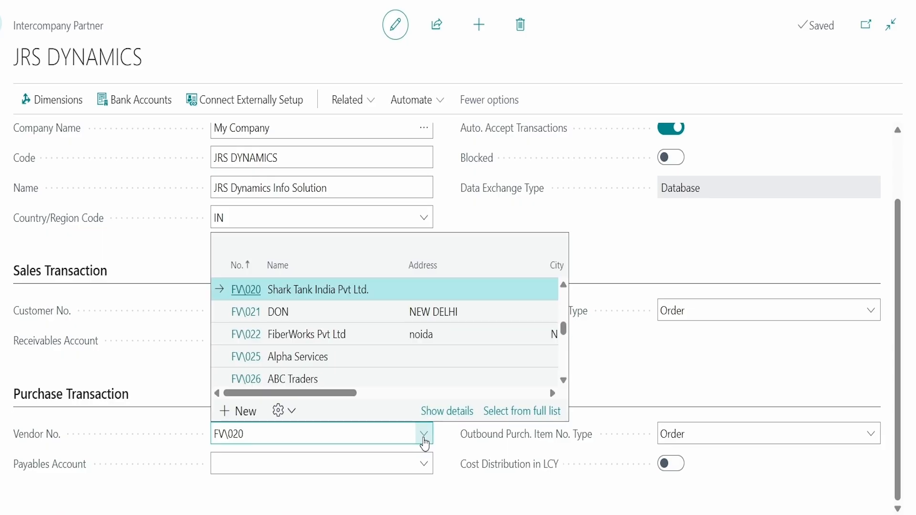
{"action": "left_click", "coordinate": [683, 368]}
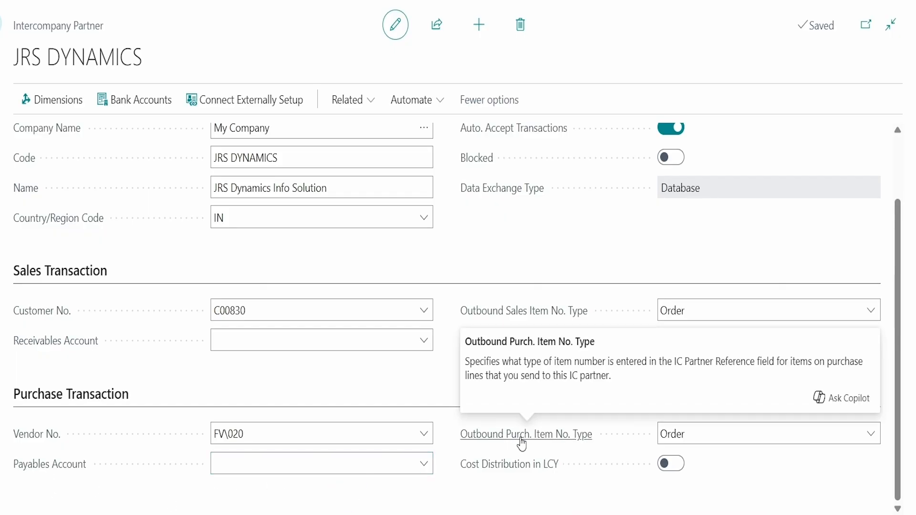
{"action": "left_click", "coordinate": [876, 436]}
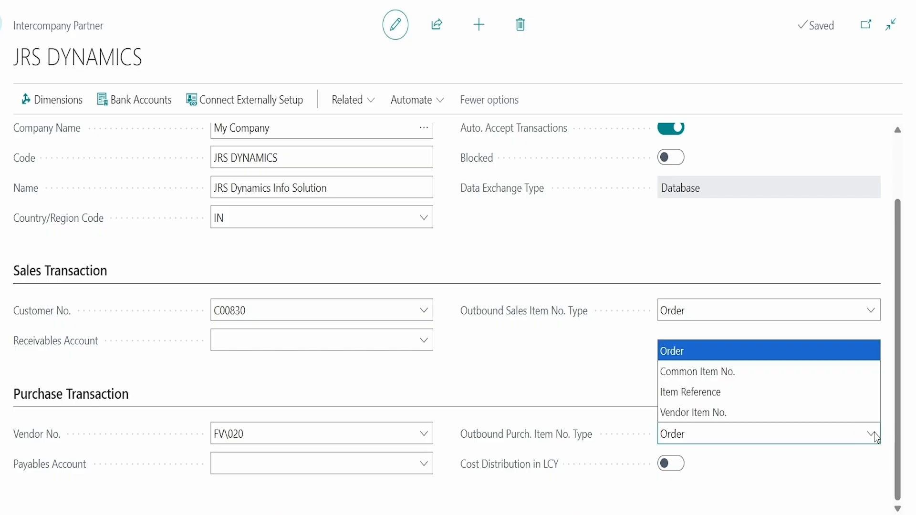
{"action": "left_click", "coordinate": [876, 436]}
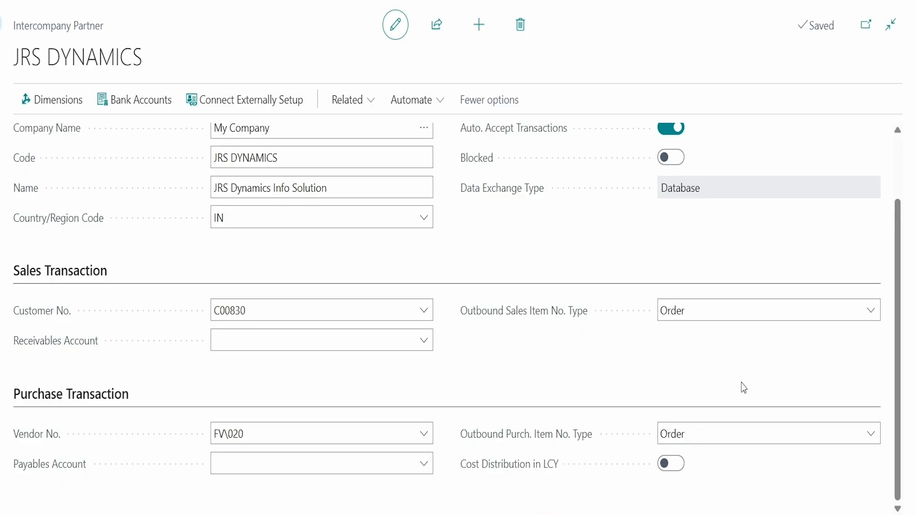
{"action": "left_click", "coordinate": [809, 435]}
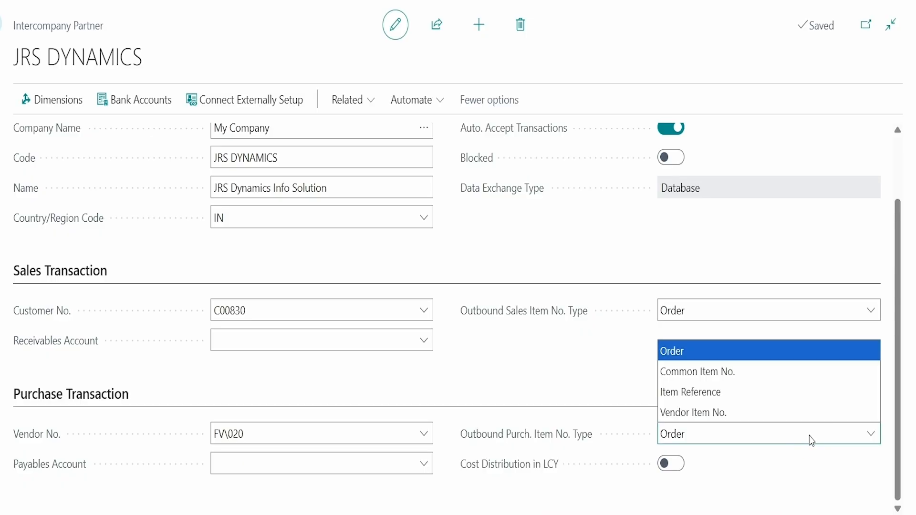
{"action": "left_click", "coordinate": [777, 432]}
{"action": "left_click", "coordinate": [686, 384]}
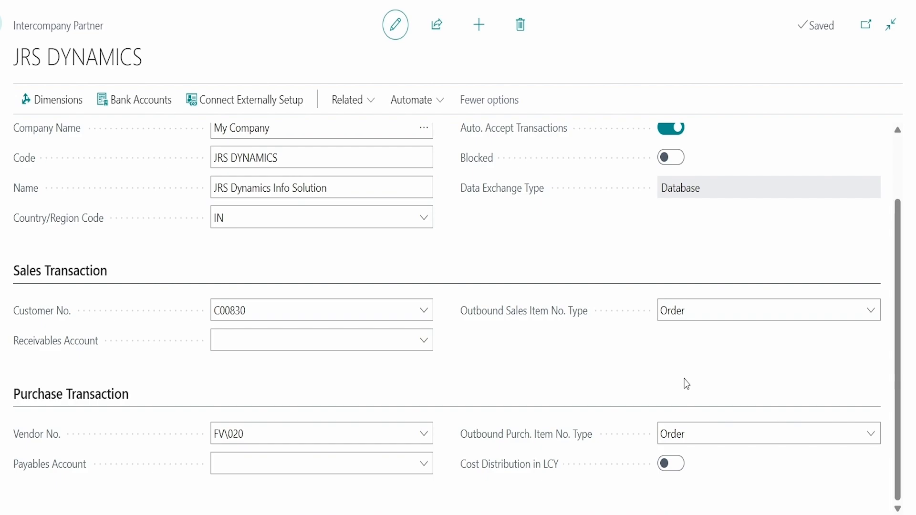
Step: Open the customer card of the partner's assigned customer, TechNova Ltd, from the Customer No. lookup
{"action": "mouse_move", "coordinate": [495, 437]}
{"action": "left_click", "coordinate": [424, 305]}
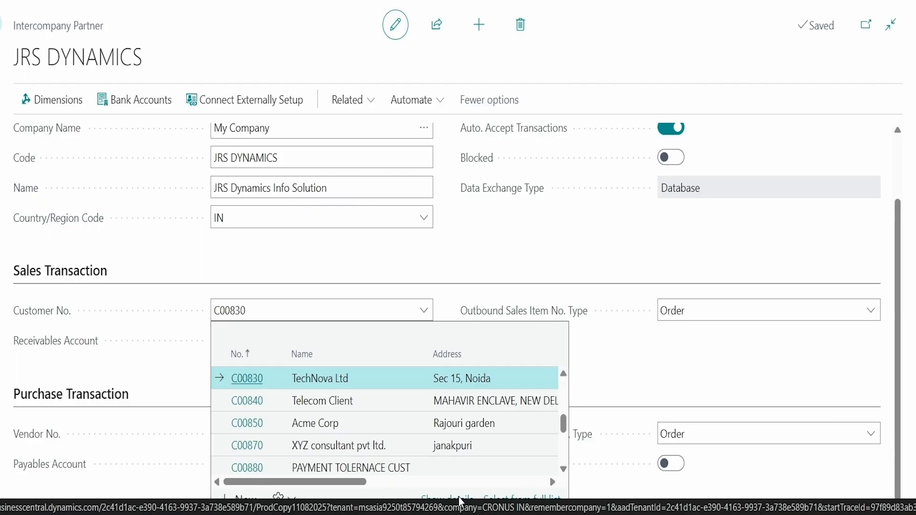
{"action": "left_click", "coordinate": [461, 500]}
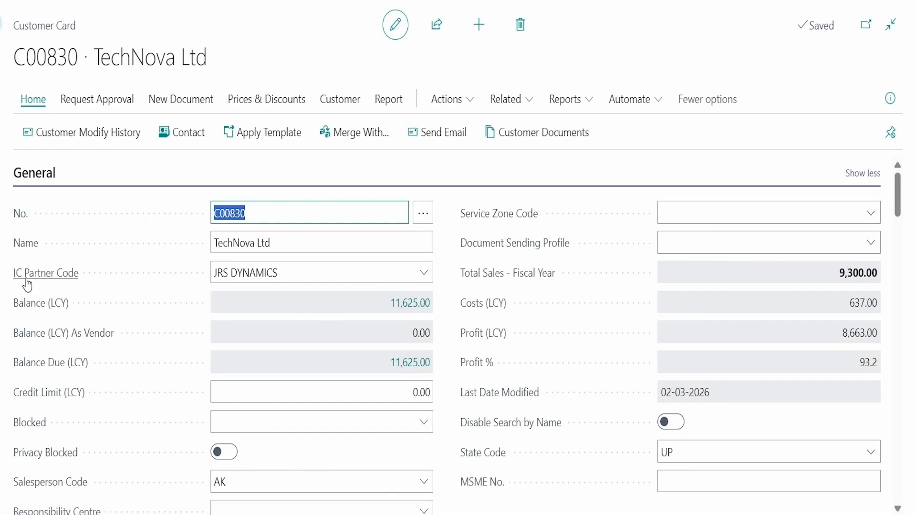
Step: Examine the IC Partner Code field and its list of available partners on the TechNova Ltd customer card
{"action": "mouse_move", "coordinate": [27, 285]}
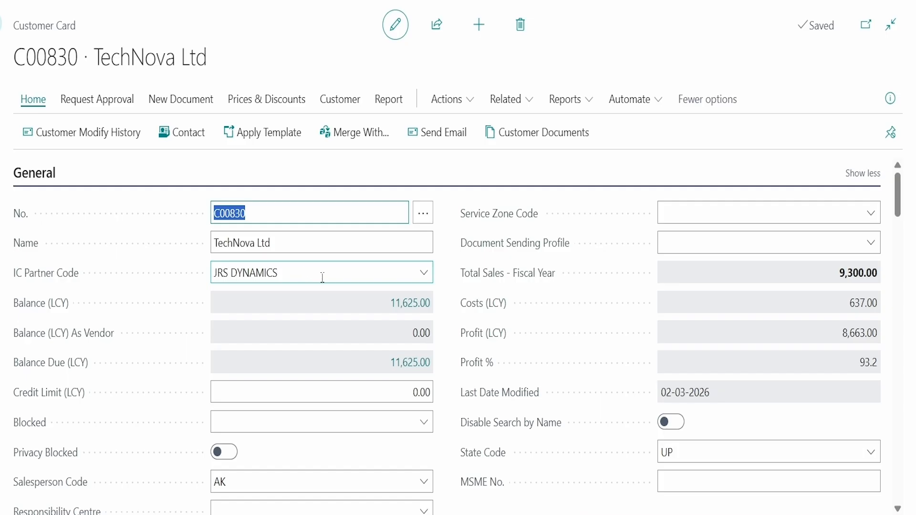
{"action": "left_click", "coordinate": [417, 281]}
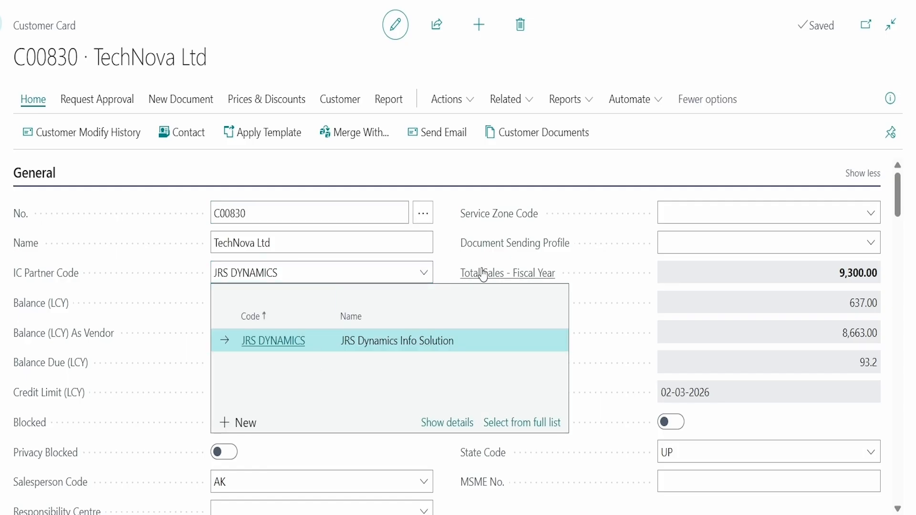
{"action": "left_click", "coordinate": [425, 279]}
{"action": "left_click", "coordinate": [499, 161]}
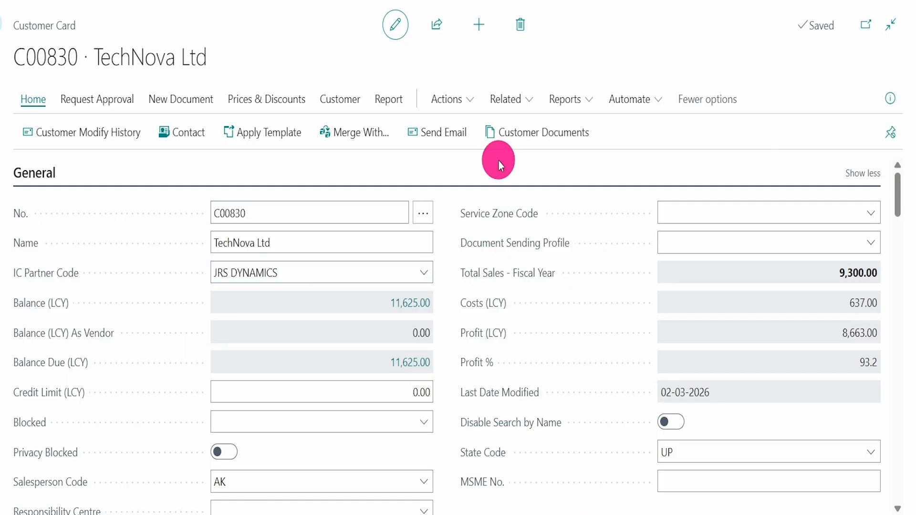
{"action": "left_click", "coordinate": [422, 276]}
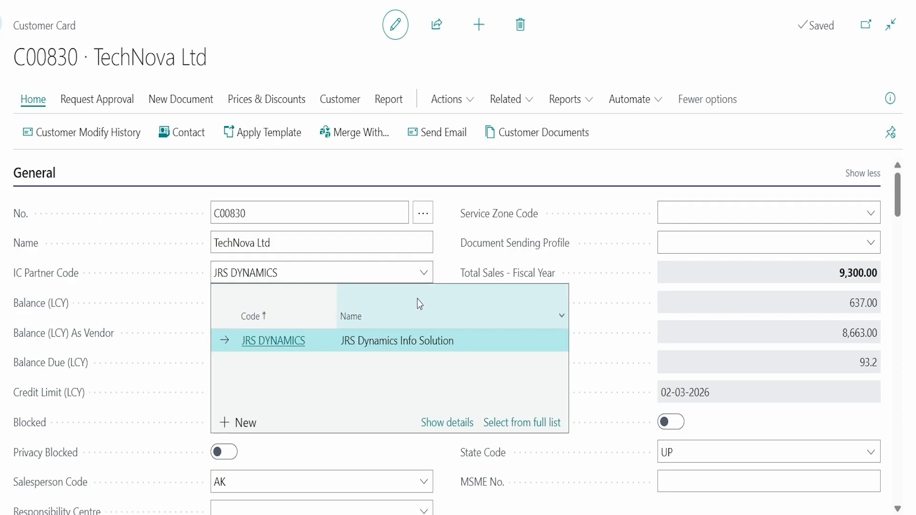
{"action": "left_click", "coordinate": [424, 280]}
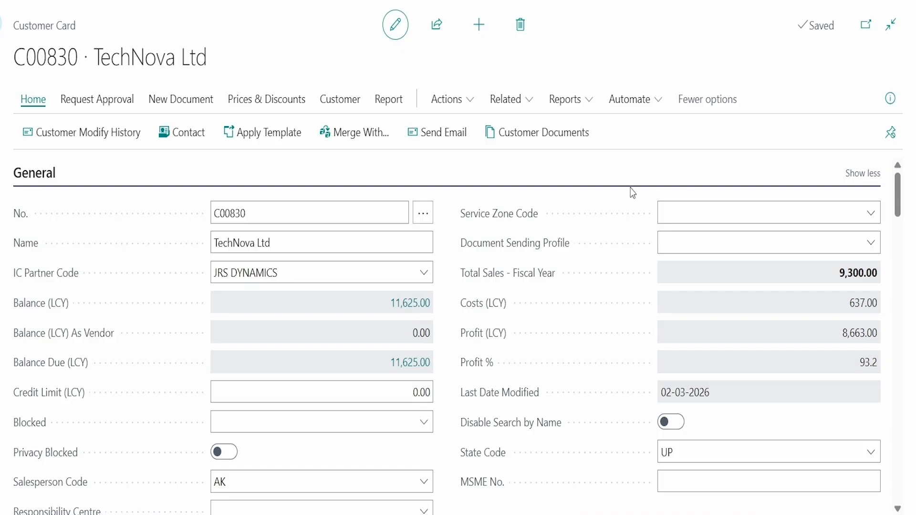
{"action": "left_click", "coordinate": [417, 271]}
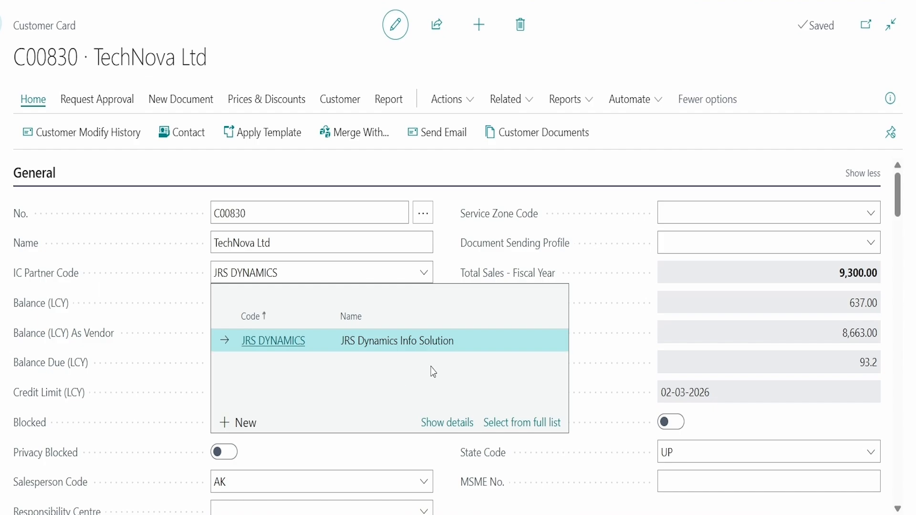
Step: Review the vendor details of the partner's assigned vendor, Shark Tank India Pvt Ltd., from the Vendor No. lookup
{"action": "left_click", "coordinate": [575, 162]}
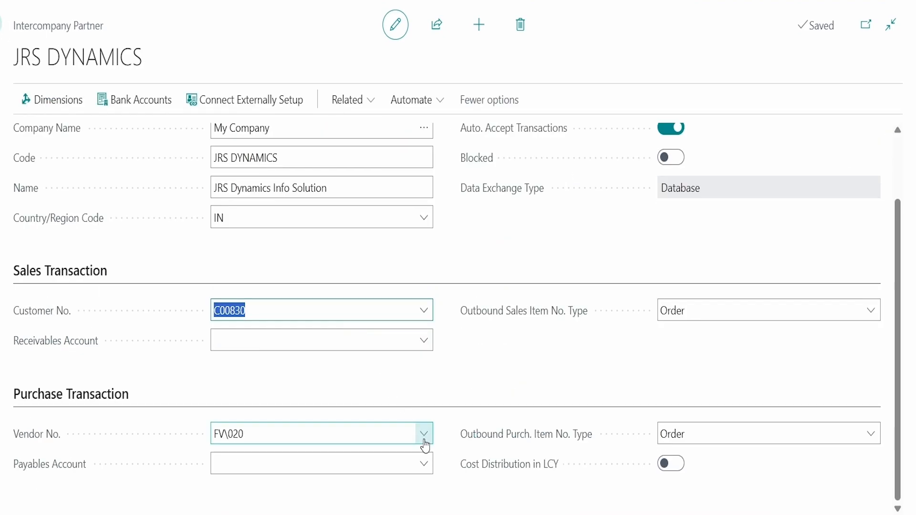
{"action": "left_click", "coordinate": [424, 434]}
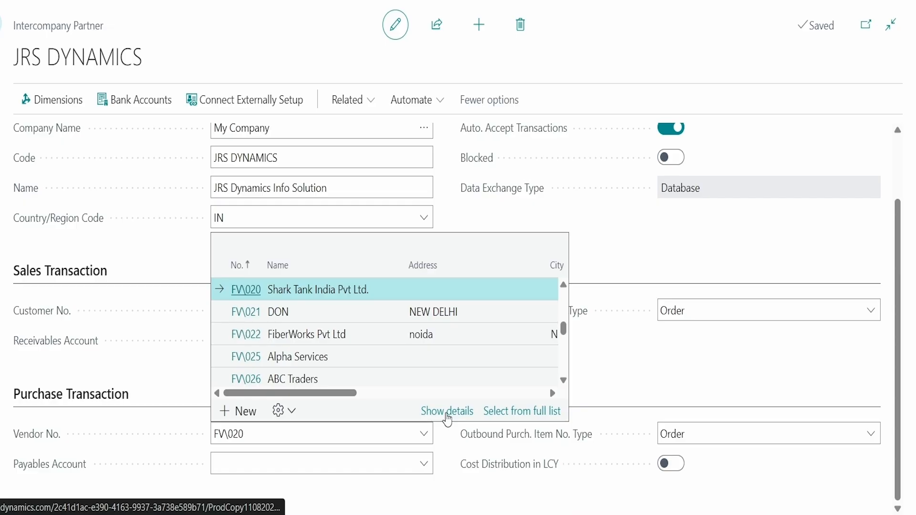
{"action": "left_click", "coordinate": [447, 414]}
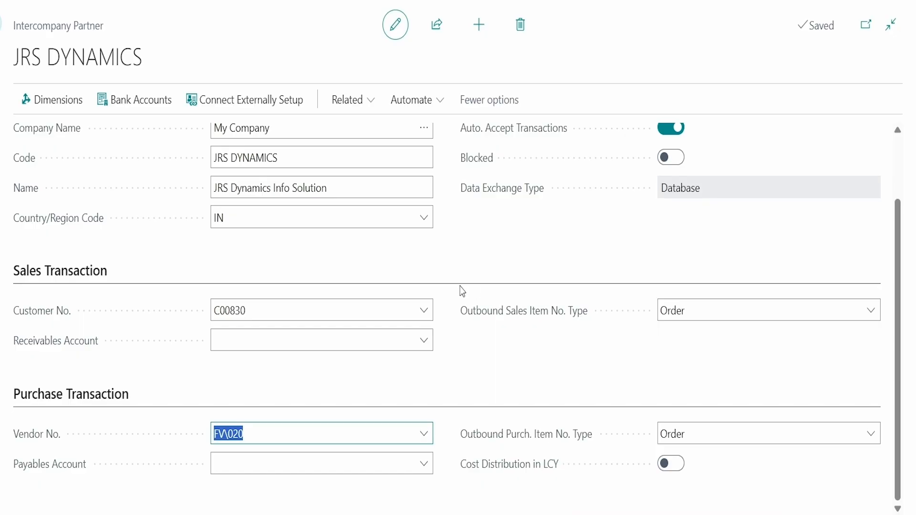
{"action": "left_click", "coordinate": [394, 389]}
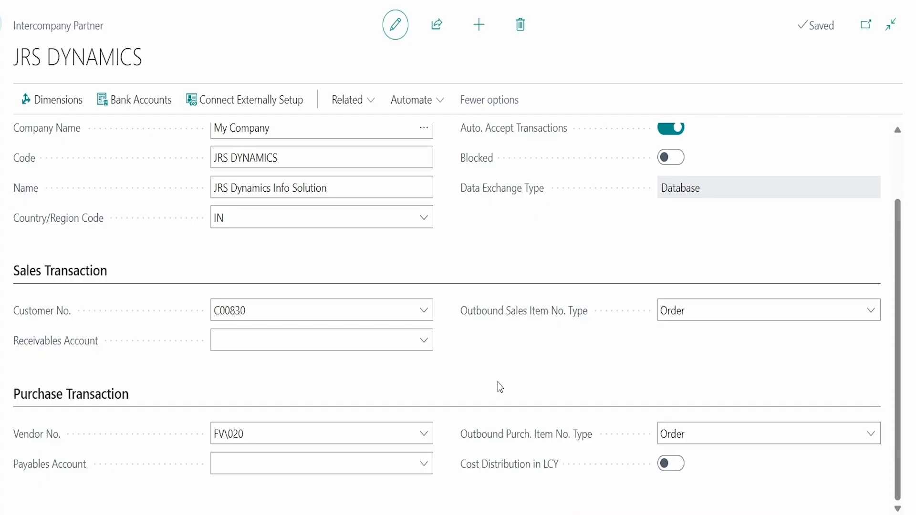
{"action": "scroll", "coordinate": [498, 386], "scroll_direction": "up", "scroll_amount": 2}
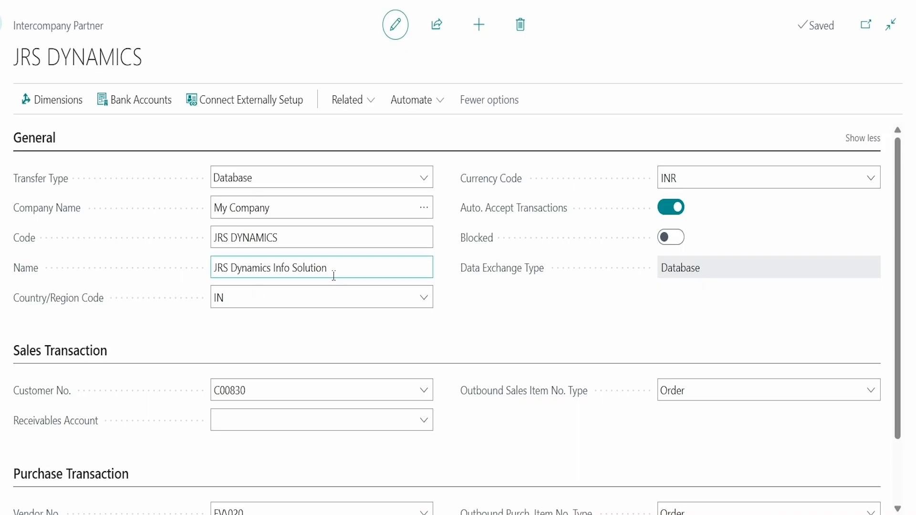
Step: Leave the partner card and Intercompany Setup, and start a new sales order from the Sales Orders list
{"action": "left_click", "coordinate": [0, 24]}
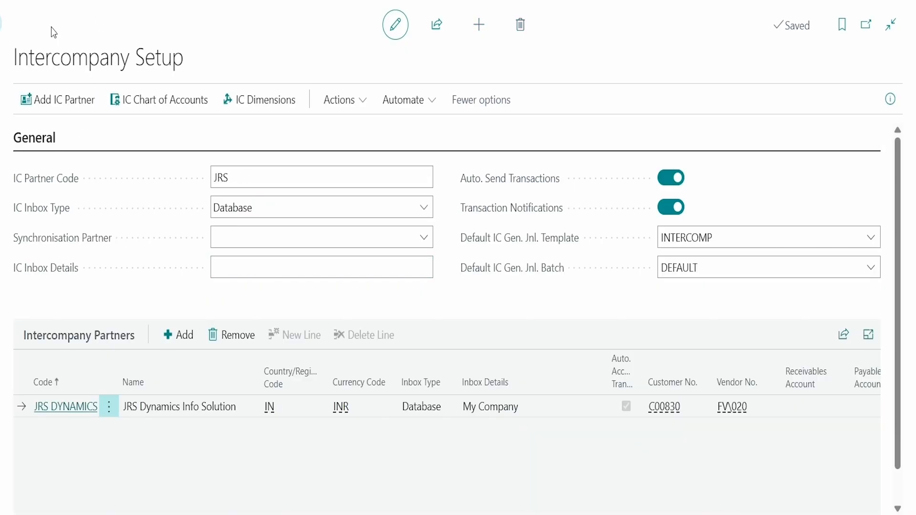
{"action": "left_click", "coordinate": [0, 23]}
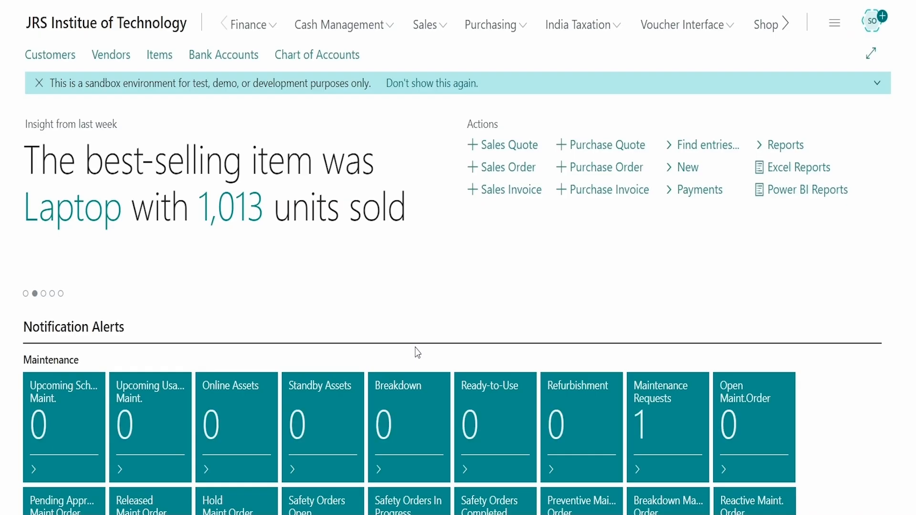
{"action": "left_click", "coordinate": [426, 25]}
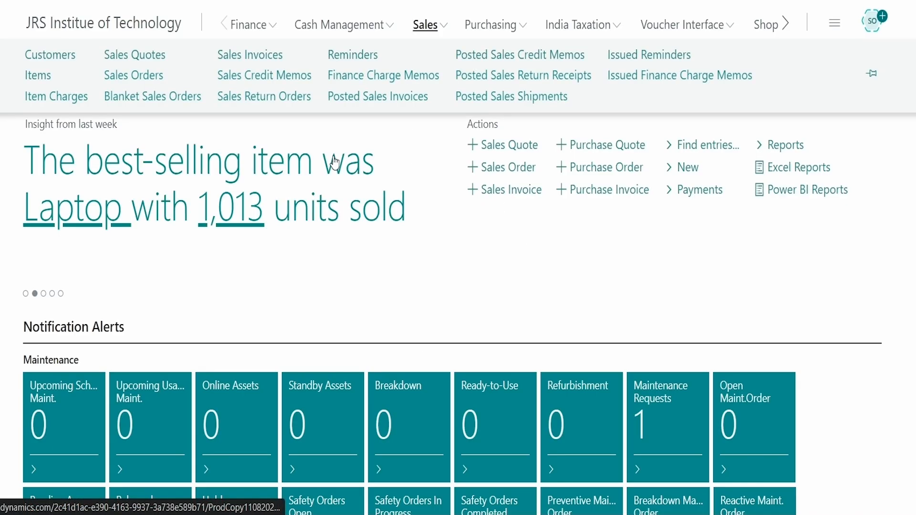
{"action": "left_click", "coordinate": [130, 80]}
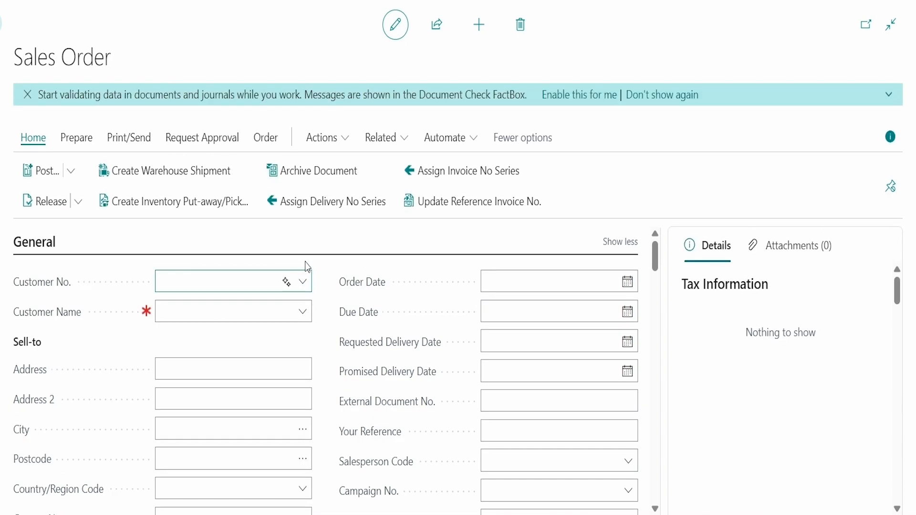
Step: Assign TechNova Ltd of Noida as the customer of the new sales order
{"action": "left_click", "coordinate": [303, 282]}
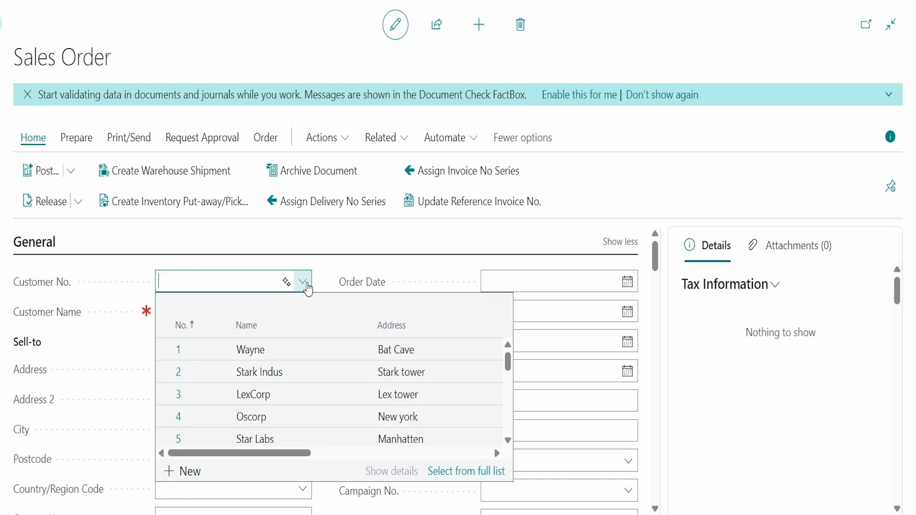
{"action": "scroll", "coordinate": [378, 409], "scroll_direction": "down", "scroll_amount": 5}
{"action": "scroll", "coordinate": [379, 409], "scroll_direction": "down", "scroll_amount": 3}
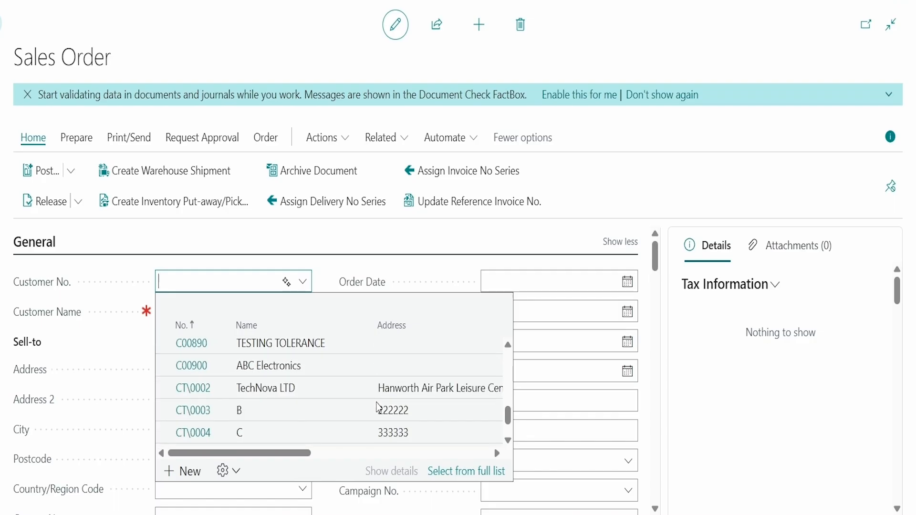
{"action": "scroll", "coordinate": [376, 405], "scroll_direction": "down", "scroll_amount": 1}
{"action": "scroll", "coordinate": [372, 393], "scroll_direction": "up", "scroll_amount": 5}
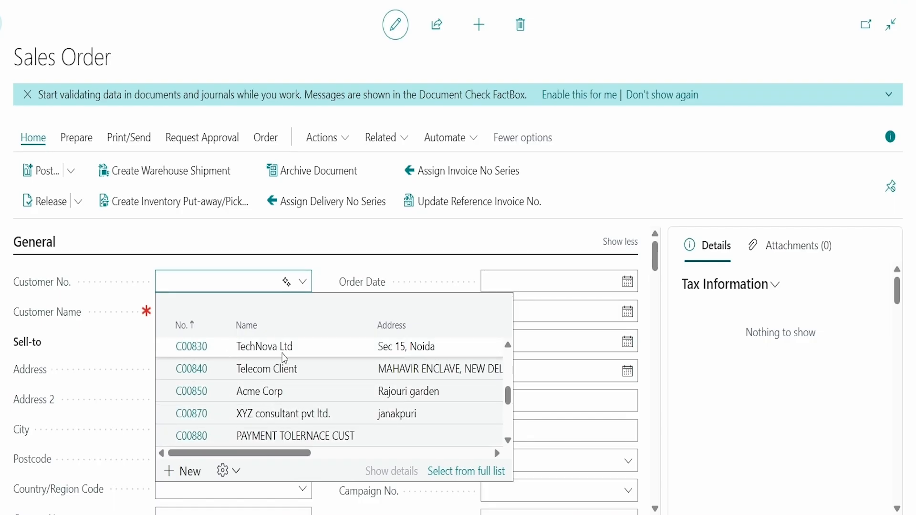
{"action": "left_click", "coordinate": [289, 356]}
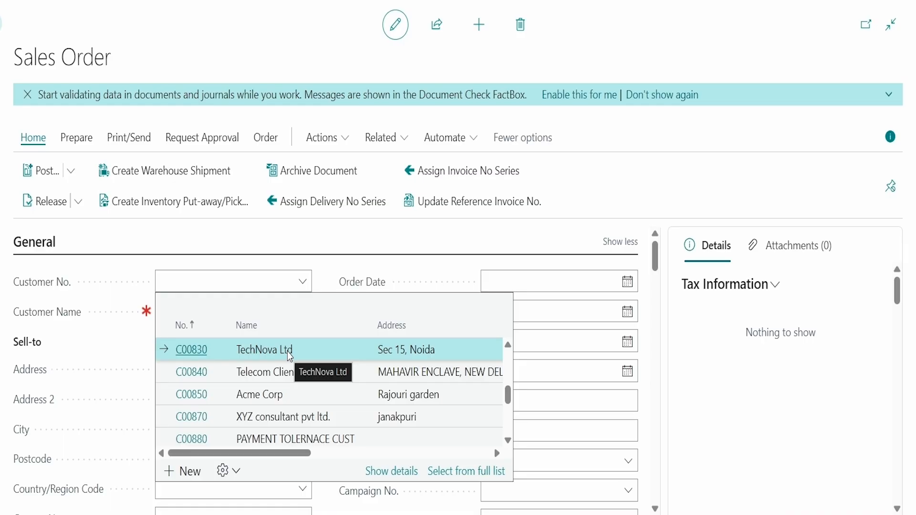
{"action": "left_click", "coordinate": [288, 355]}
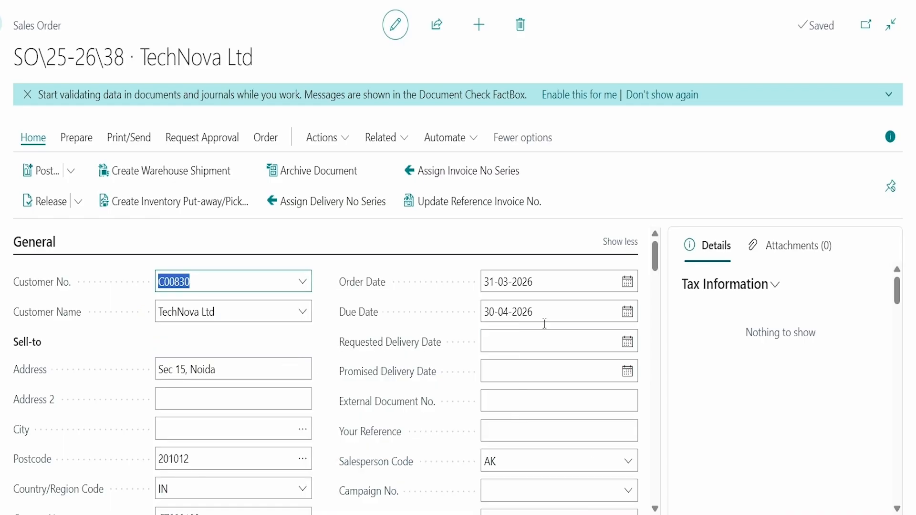
Step: Set the sales order's Document Date and Posting Date to 03-03-2026
{"action": "scroll", "coordinate": [267, 401], "scroll_direction": "down", "scroll_amount": 5}
{"action": "left_click", "coordinate": [221, 353]}
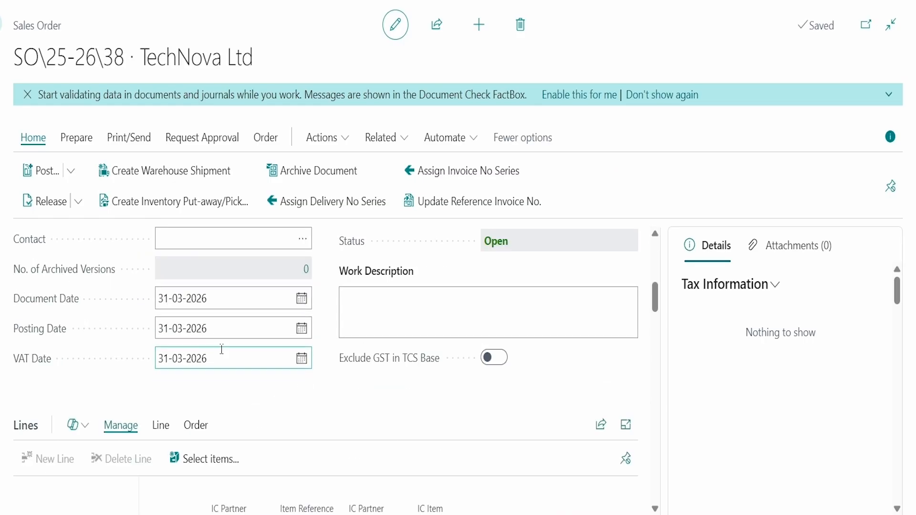
{"action": "left_click", "coordinate": [199, 306]}
{"action": "type", "text": "3"}
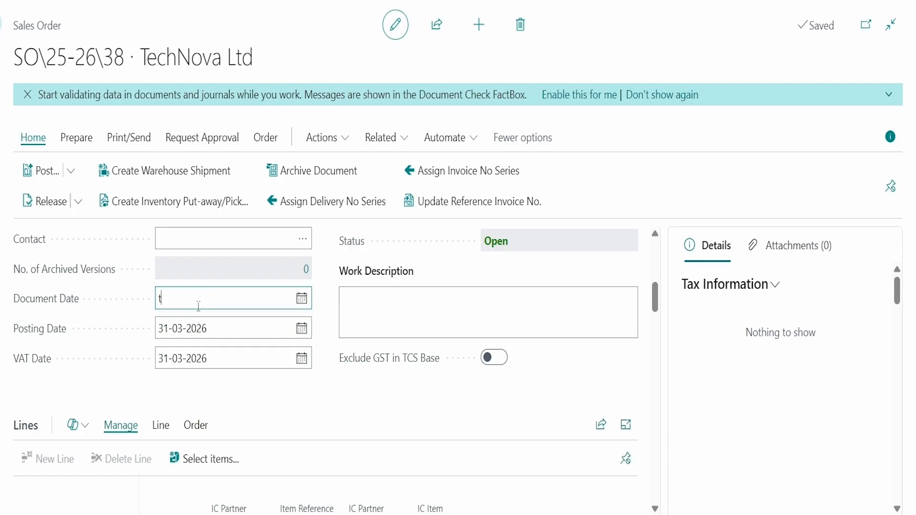
{"action": "key", "text": "Tab"}
{"action": "type", "text": "3"}
{"action": "key", "text": "Tab"}
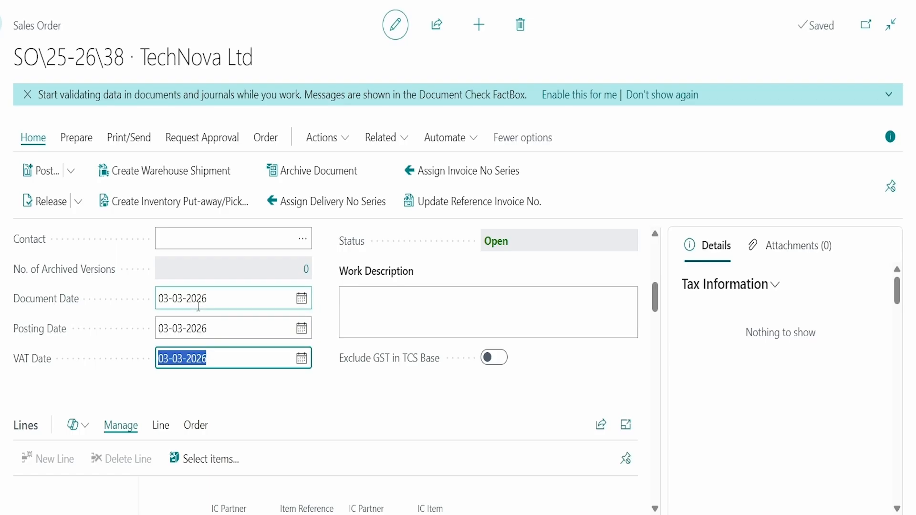
Step: Set the sales order's Order Date to 03-03-2026
{"action": "scroll", "coordinate": [503, 413], "scroll_direction": "up", "scroll_amount": 6}
{"action": "scroll", "coordinate": [504, 325], "scroll_direction": "up", "scroll_amount": 2}
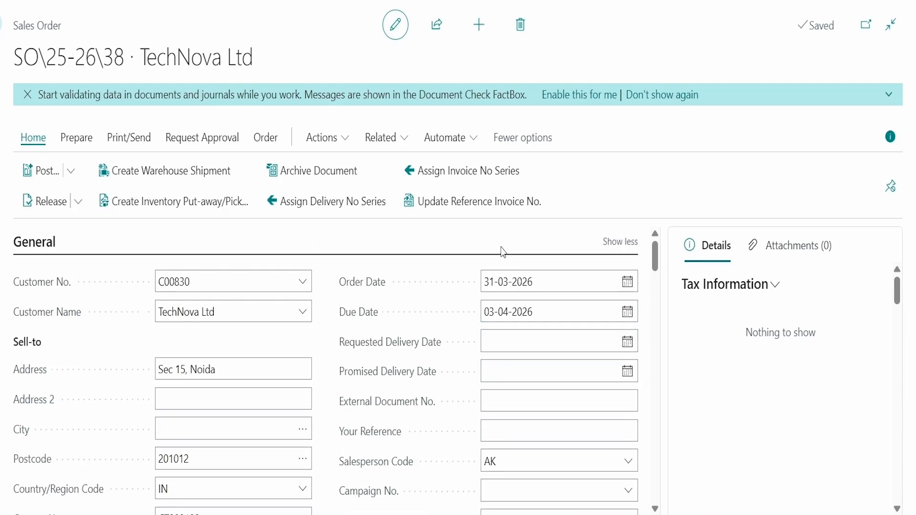
{"action": "left_click", "coordinate": [498, 280]}
{"action": "type", "text": "t"}
{"action": "key", "text": "Tab"}
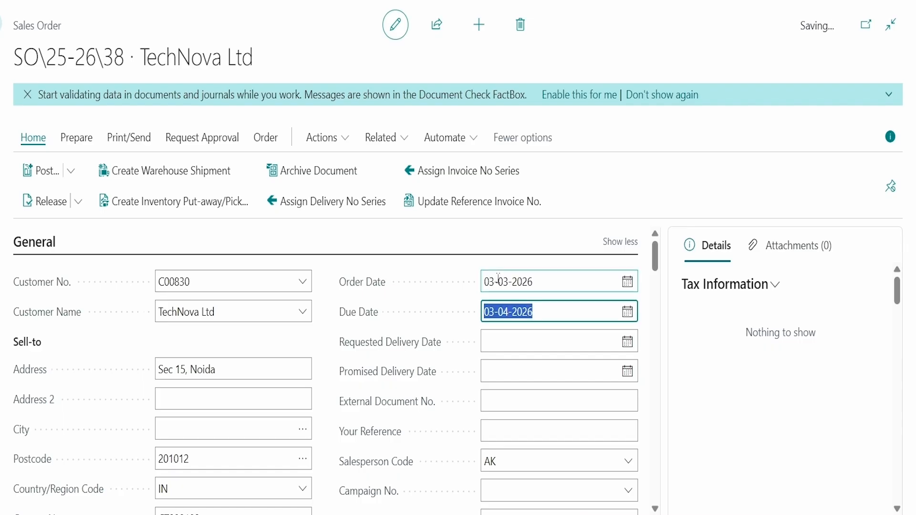
Step: Add item 1001, XYXFINISHEDGOOD, to the first line of the sales order
{"action": "scroll", "coordinate": [582, 368], "scroll_direction": "down", "scroll_amount": 10}
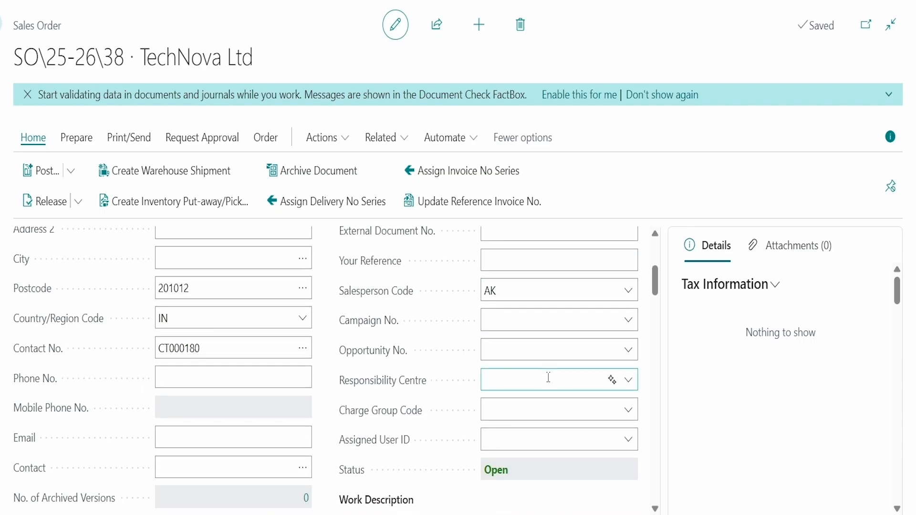
{"action": "scroll", "coordinate": [417, 399], "scroll_direction": "down", "scroll_amount": 3}
{"action": "scroll", "coordinate": [286, 389], "scroll_direction": "up", "scroll_amount": 3}
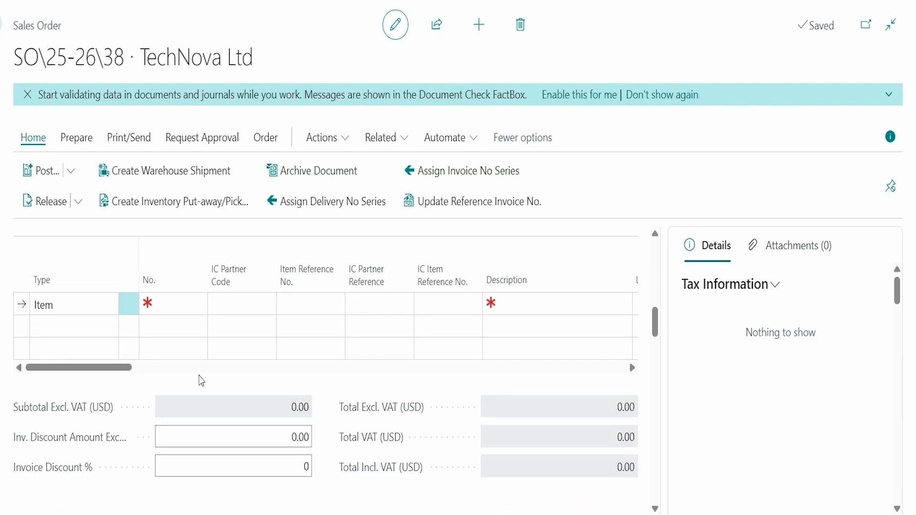
{"action": "left_click", "coordinate": [175, 304]}
{"action": "left_click", "coordinate": [198, 304]}
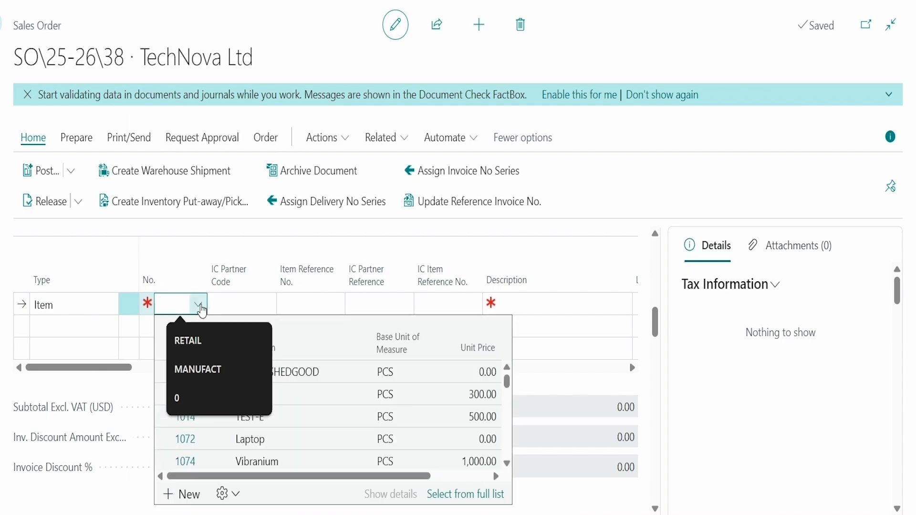
{"action": "left_click", "coordinate": [341, 336]}
{"action": "left_click", "coordinate": [259, 368]}
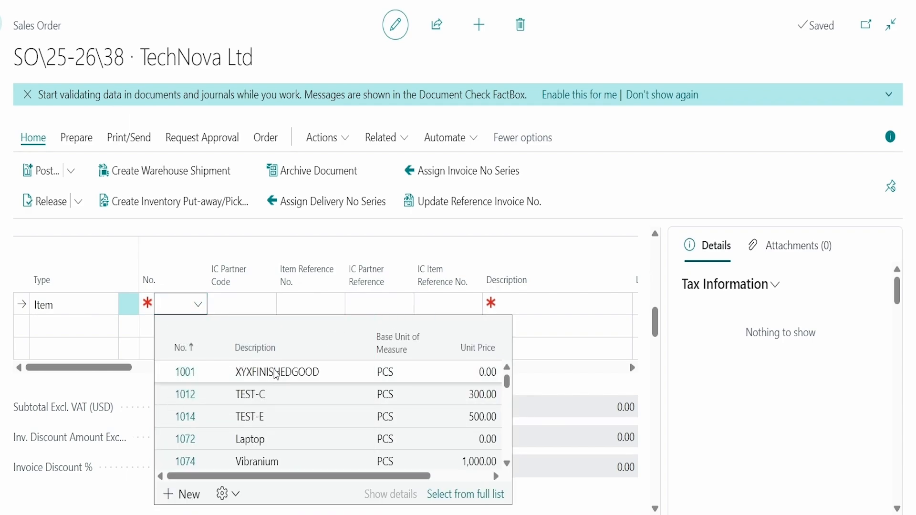
{"action": "left_click", "coordinate": [284, 380]}
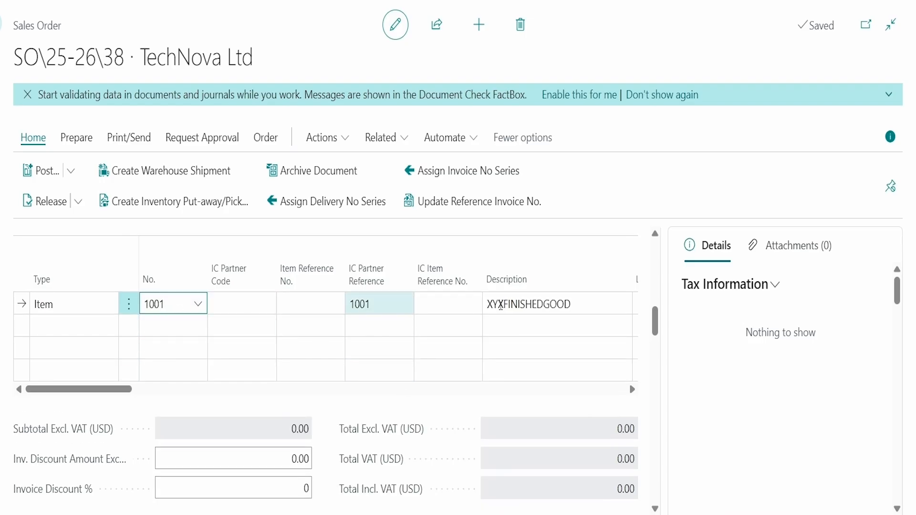
Step: Set the Location Code in the order's Shipping and Billing details to BLUE and acknowledge the notice about existing lines
{"action": "left_click", "coordinate": [122, 391]}
{"action": "left_click_drag", "start_coordinate": [122, 395], "coordinate": [166, 394]}
{"action": "scroll", "coordinate": [352, 409], "scroll_direction": "down", "scroll_amount": 5}
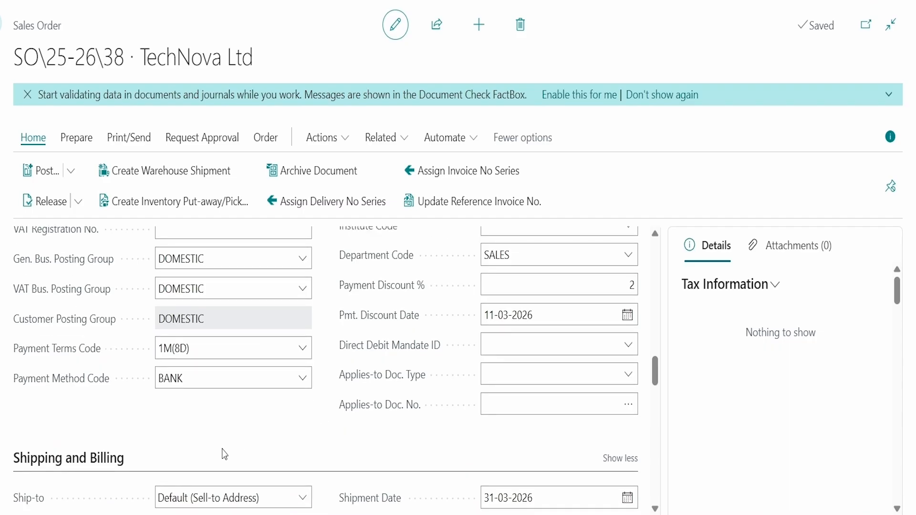
{"action": "scroll", "coordinate": [221, 449], "scroll_direction": "down", "scroll_amount": 6}
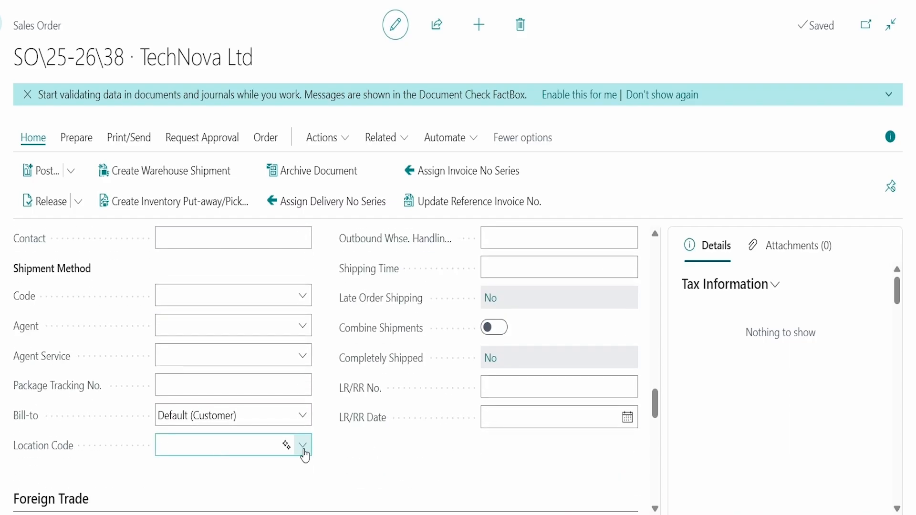
{"action": "left_click", "coordinate": [303, 445]}
{"action": "key", "text": "Down"}
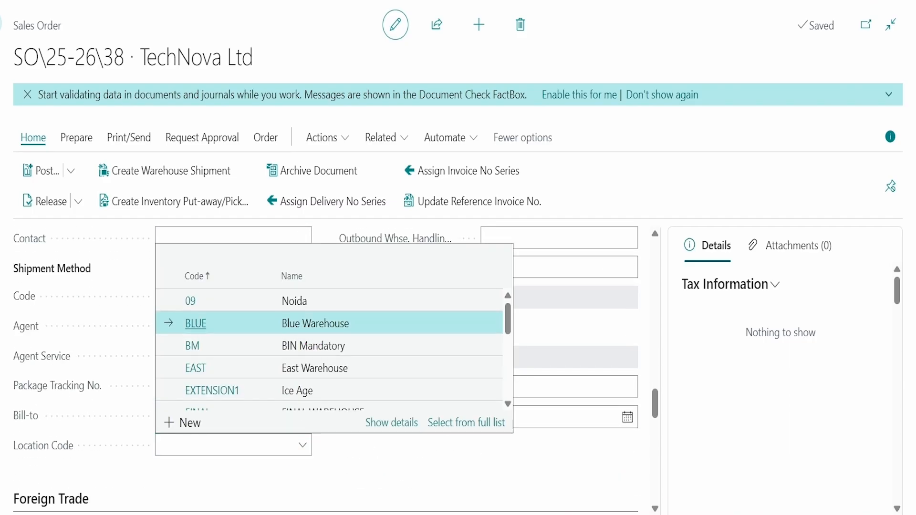
{"action": "key", "text": "Return"}
{"action": "left_click", "coordinate": [579, 294]}
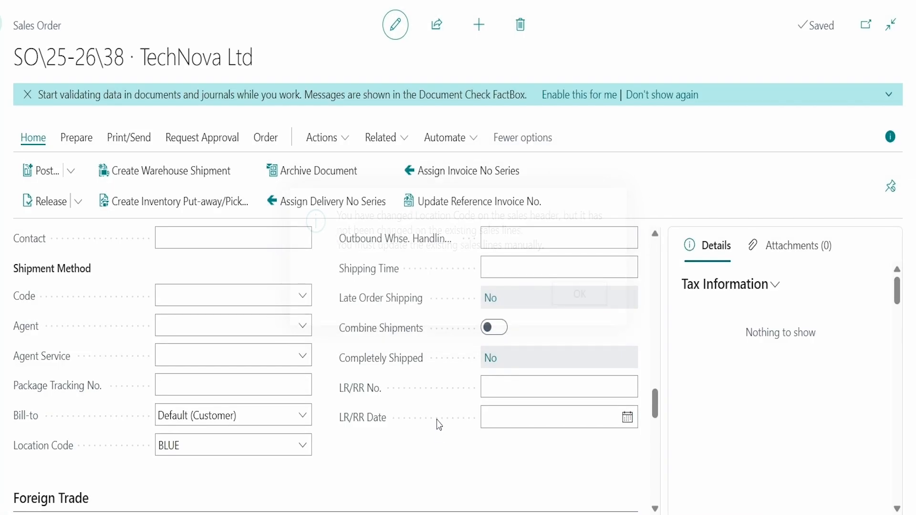
Step: Set the Location Code of the XYXFINISHEDGOOD line to BLUE
{"action": "scroll", "coordinate": [395, 401], "scroll_direction": "up", "scroll_amount": 10}
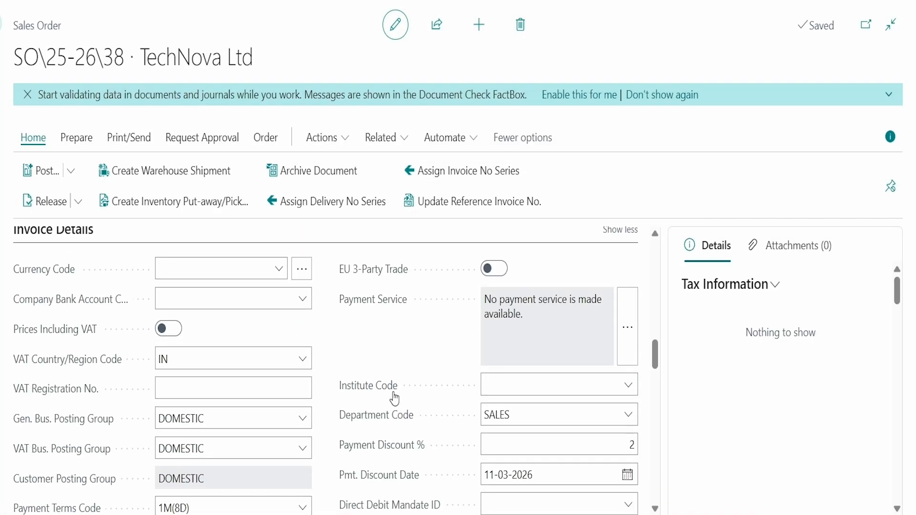
{"action": "scroll", "coordinate": [395, 399], "scroll_direction": "up", "scroll_amount": 3}
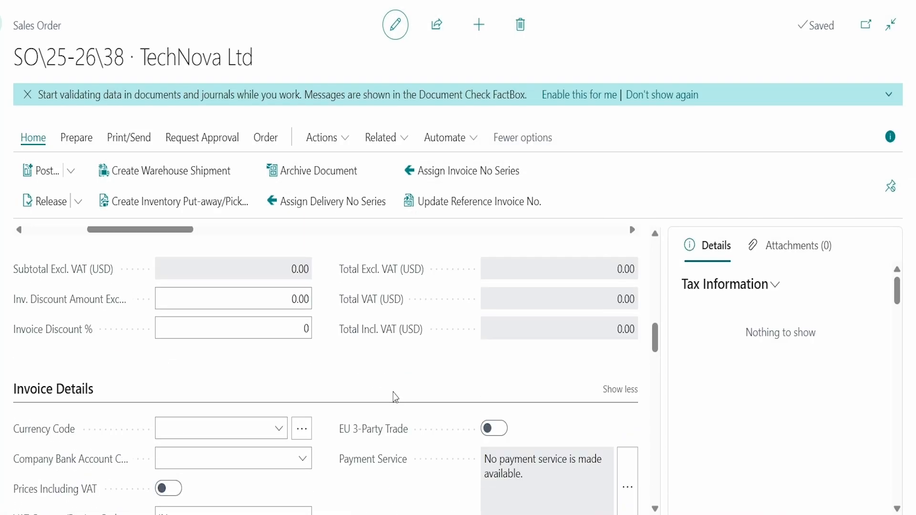
{"action": "scroll", "coordinate": [395, 398], "scroll_direction": "up", "scroll_amount": 6}
{"action": "scroll", "coordinate": [392, 392], "scroll_direction": "down", "scroll_amount": 2}
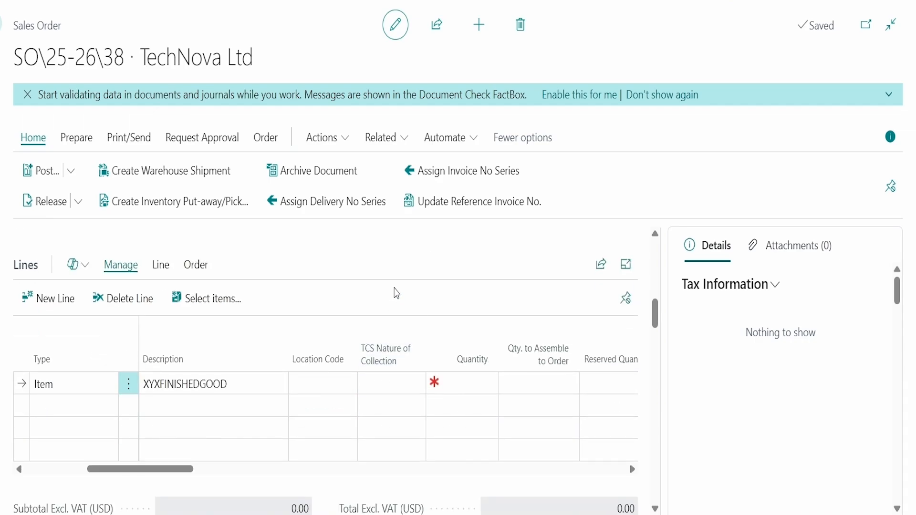
{"action": "left_click", "coordinate": [321, 384]}
{"action": "left_click", "coordinate": [346, 385]}
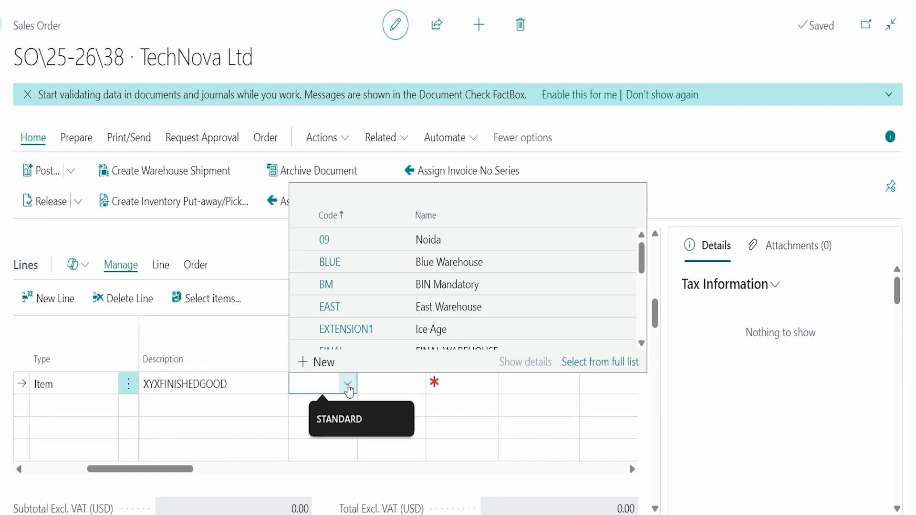
{"action": "left_click", "coordinate": [356, 269]}
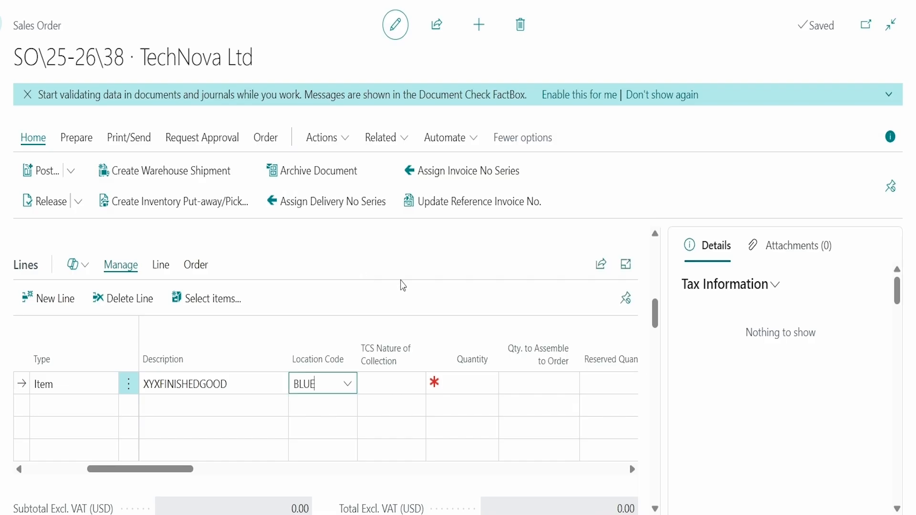
Step: Set the Quantity of the XYXFINISHEDGOOD line to 12
{"action": "left_click_drag", "start_coordinate": [157, 472], "coordinate": [176, 472]}
{"action": "left_click", "coordinate": [233, 384]}
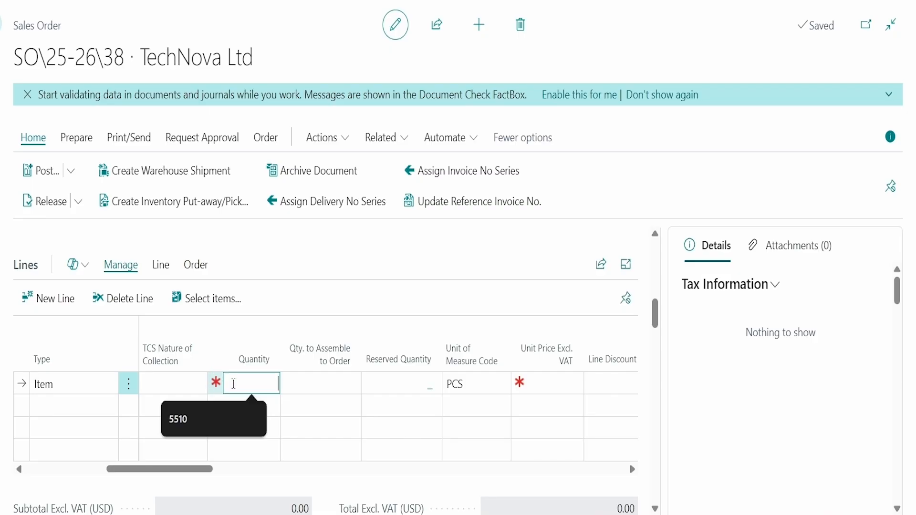
{"action": "type", "text": "12"}
{"action": "key", "text": "Tab"}
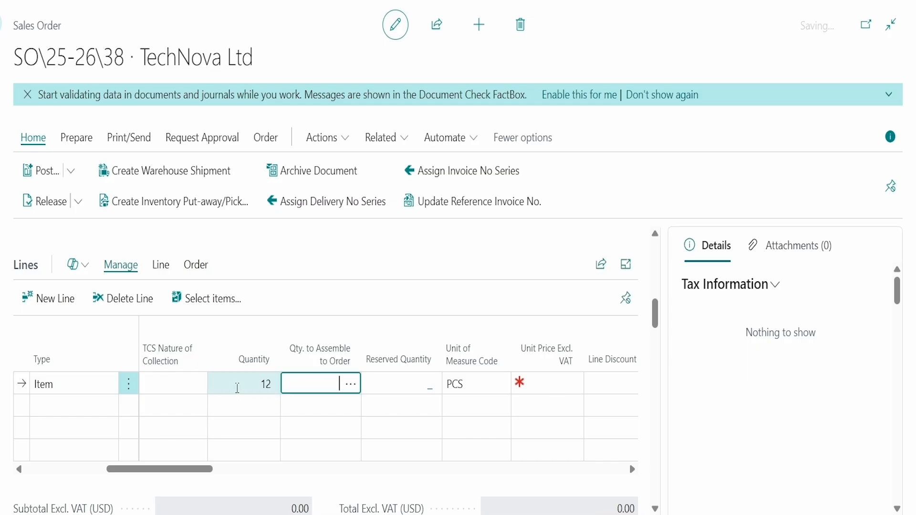
Step: Set the Unit Price Excl. VAT of the XYXFINISHEDGOOD line to 650 and check the order totals
{"action": "key", "text": "Tab"}
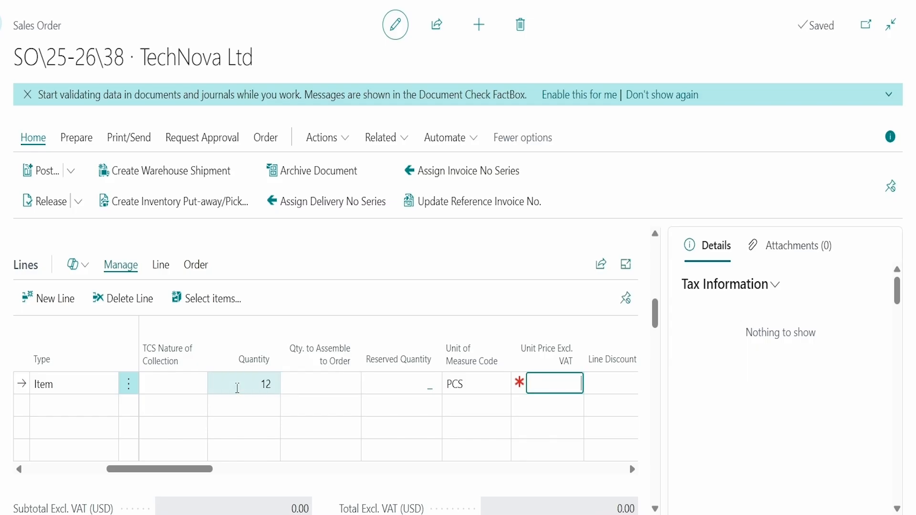
{"action": "type", "text": "650"}
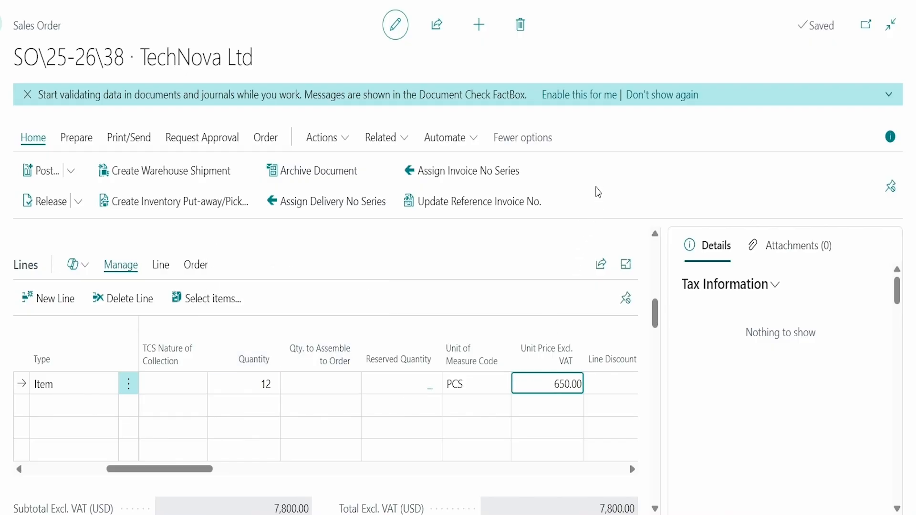
{"action": "scroll", "coordinate": [559, 391], "scroll_direction": "down", "scroll_amount": 3}
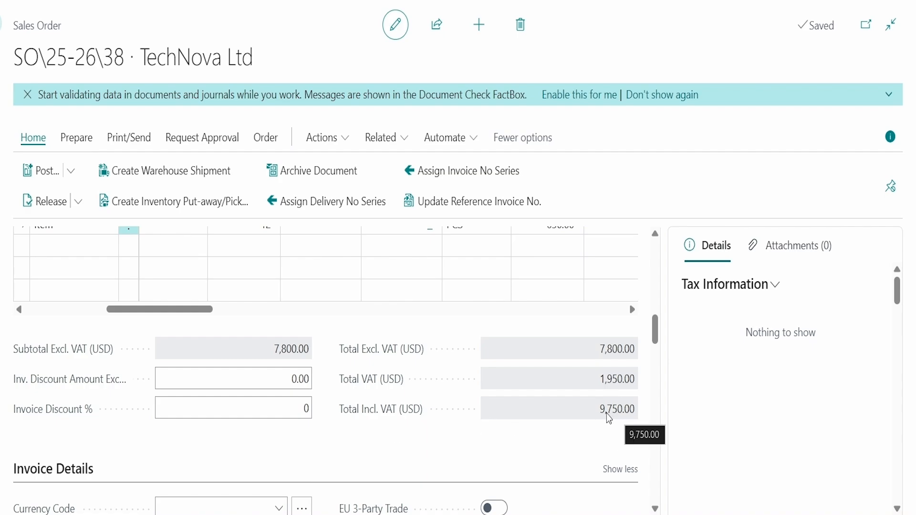
{"action": "scroll", "coordinate": [568, 396], "scroll_direction": "up", "scroll_amount": 5}
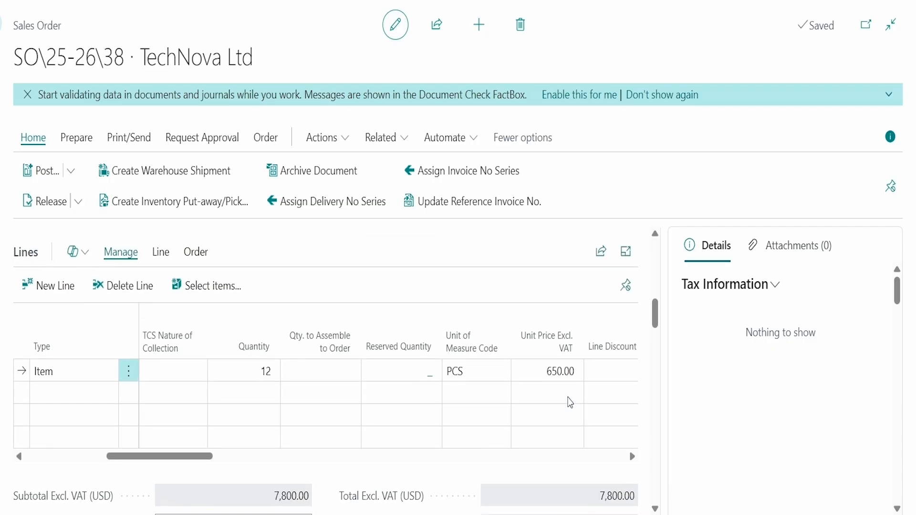
{"action": "scroll", "coordinate": [408, 409], "scroll_direction": "up", "scroll_amount": 8}
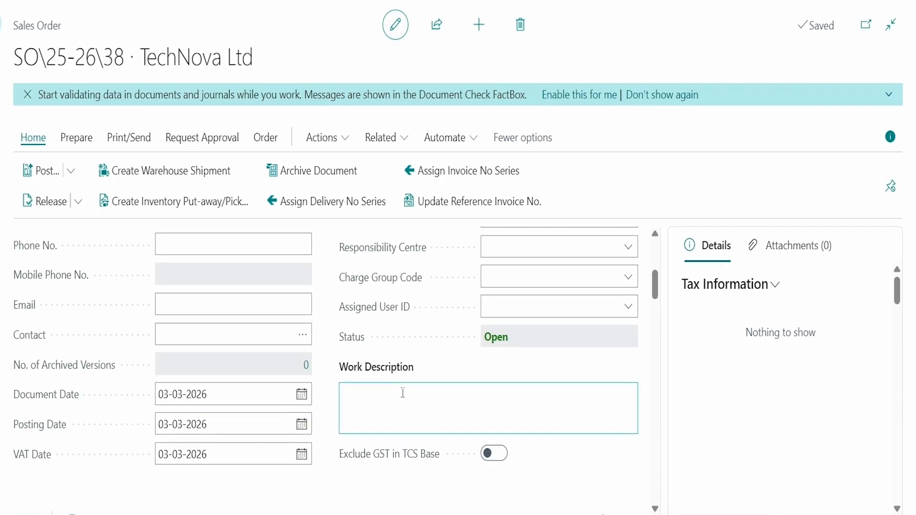
{"action": "scroll", "coordinate": [406, 389], "scroll_direction": "up", "scroll_amount": 3}
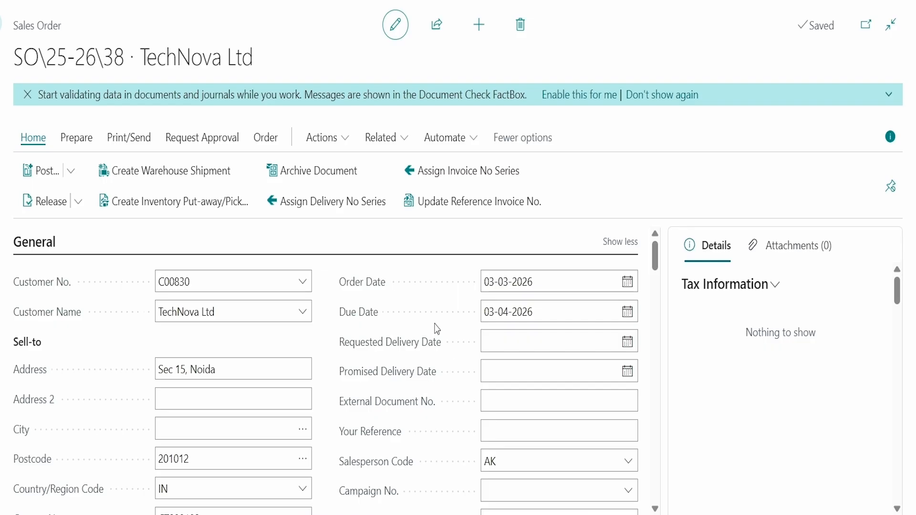
{"action": "left_click", "coordinate": [316, 144]}
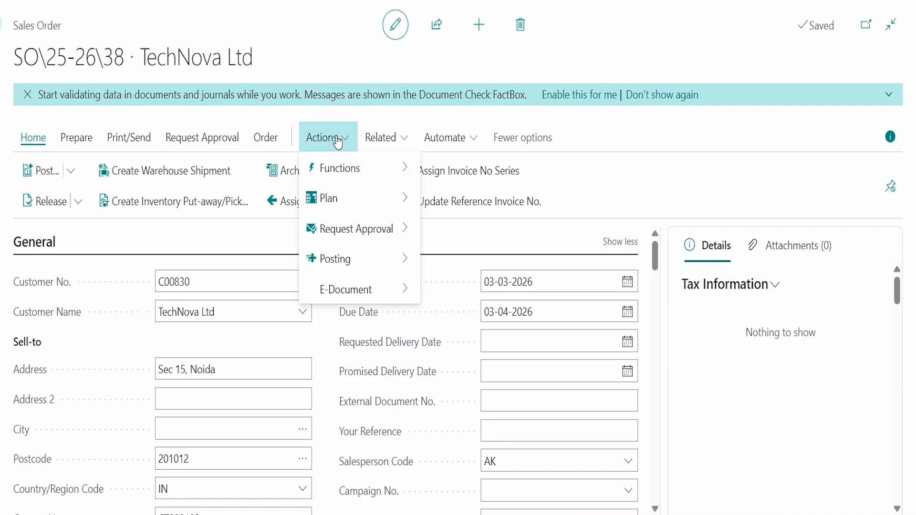
{"action": "mouse_move", "coordinate": [354, 168]}
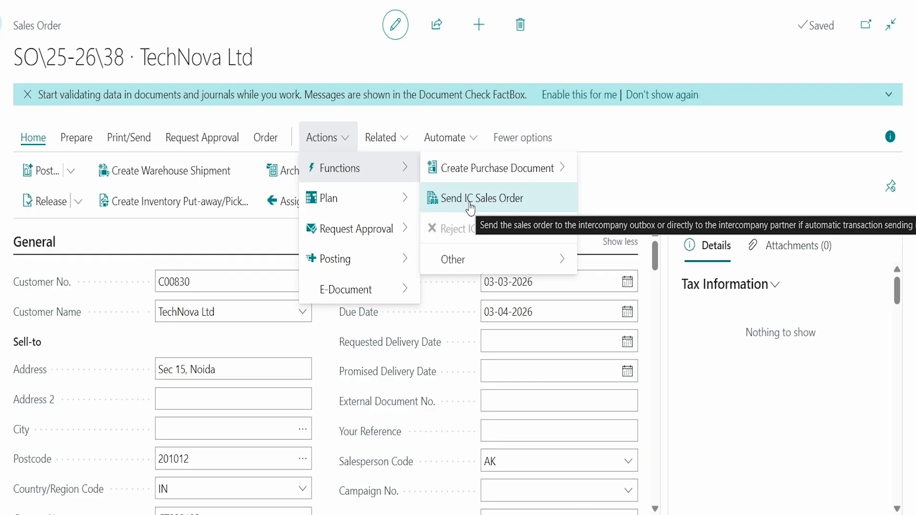
{"action": "left_click", "coordinate": [654, 151]}
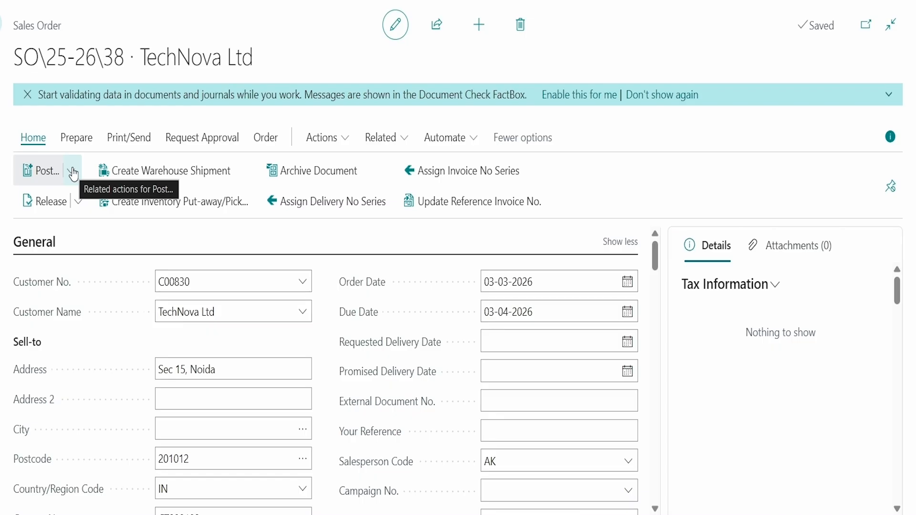
Step: Send the TechNova Ltd sales order as an IC sales order, acknowledge the message, and check the order's Status
{"action": "left_click", "coordinate": [336, 148]}
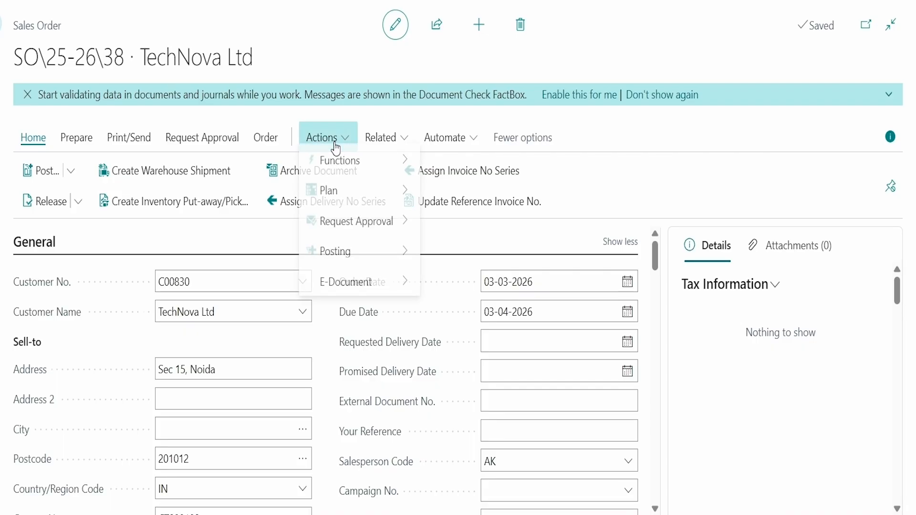
{"action": "mouse_move", "coordinate": [348, 181]}
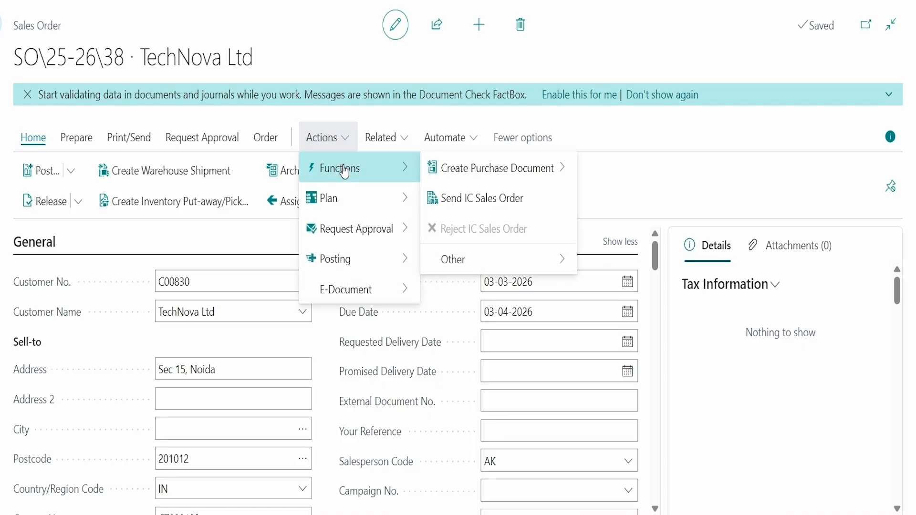
{"action": "left_click", "coordinate": [462, 199]}
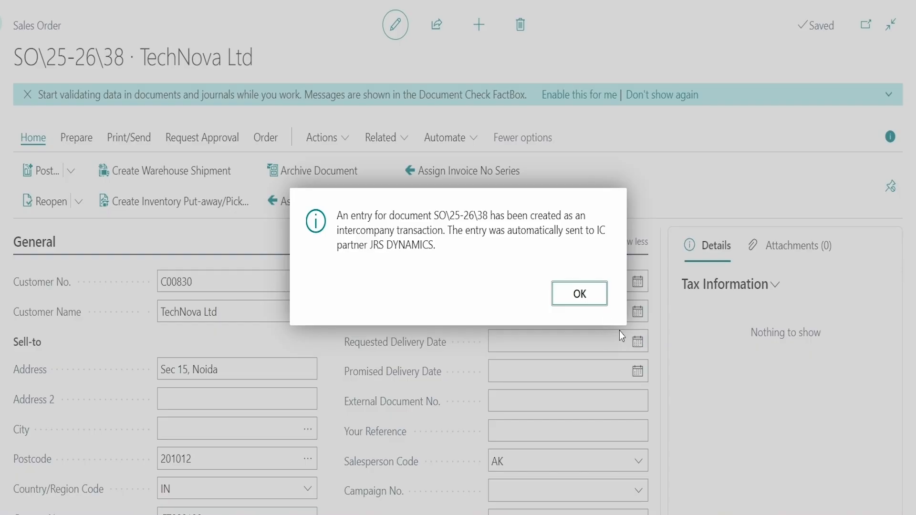
{"action": "left_click", "coordinate": [579, 294]}
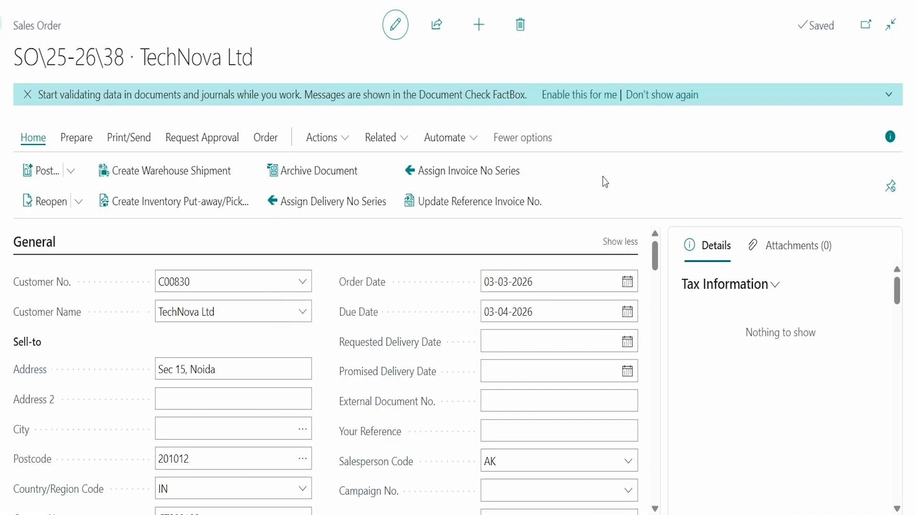
{"action": "scroll", "coordinate": [516, 334], "scroll_direction": "down", "scroll_amount": 5}
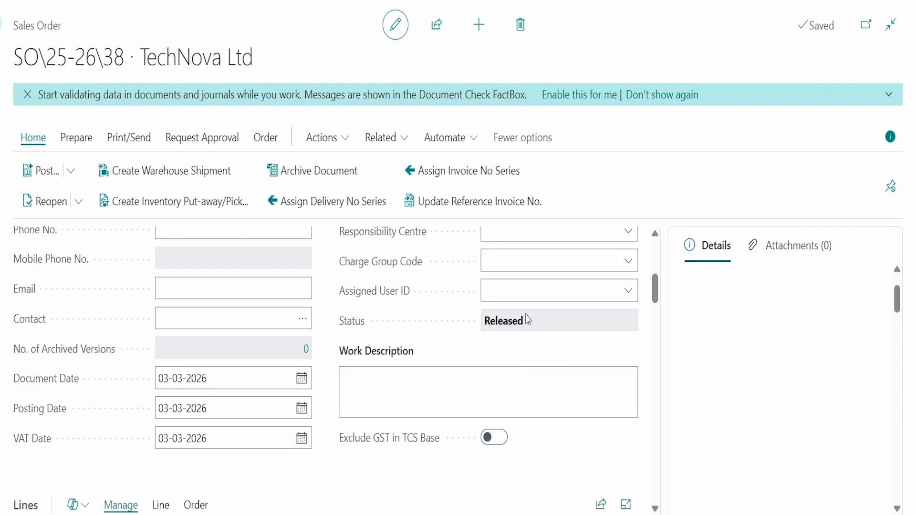
Step: Dismiss the data-validation notice, search for "handled outbo", and review the Handled Intercompany Outbox Transactions for the sent order
{"action": "left_click", "coordinate": [29, 95]}
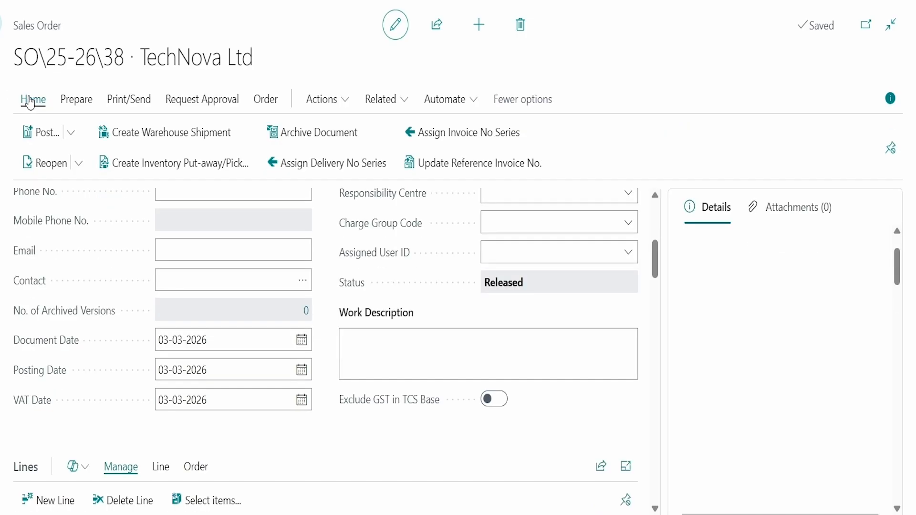
{"action": "key", "text": "alt+q"}
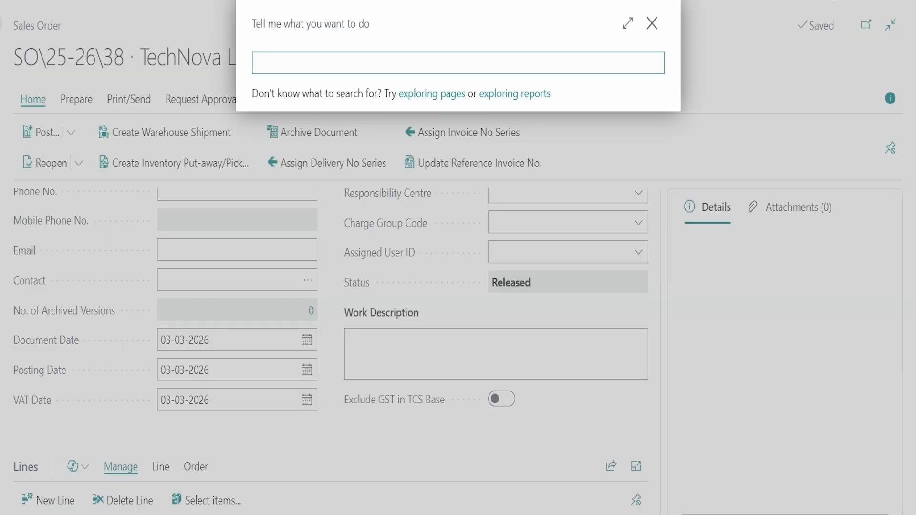
{"action": "type", "text": "ha"}
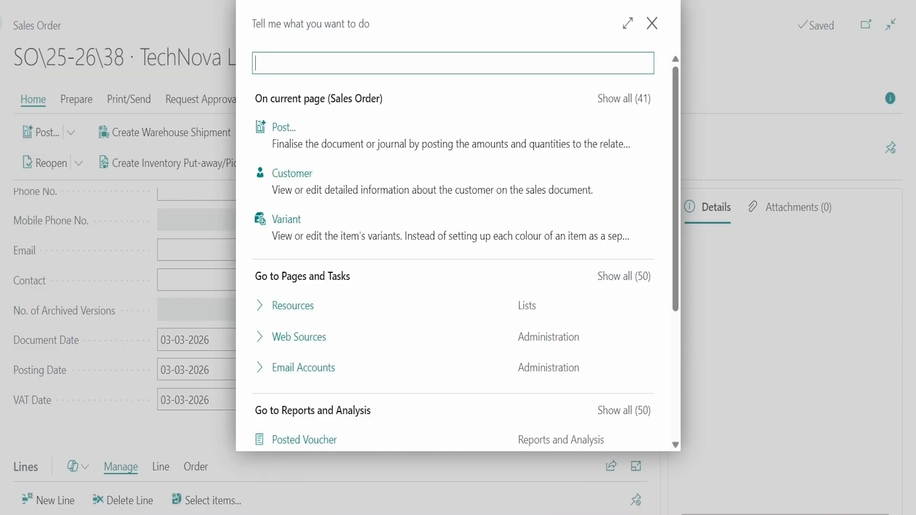
{"action": "type", "text": "ndled "}
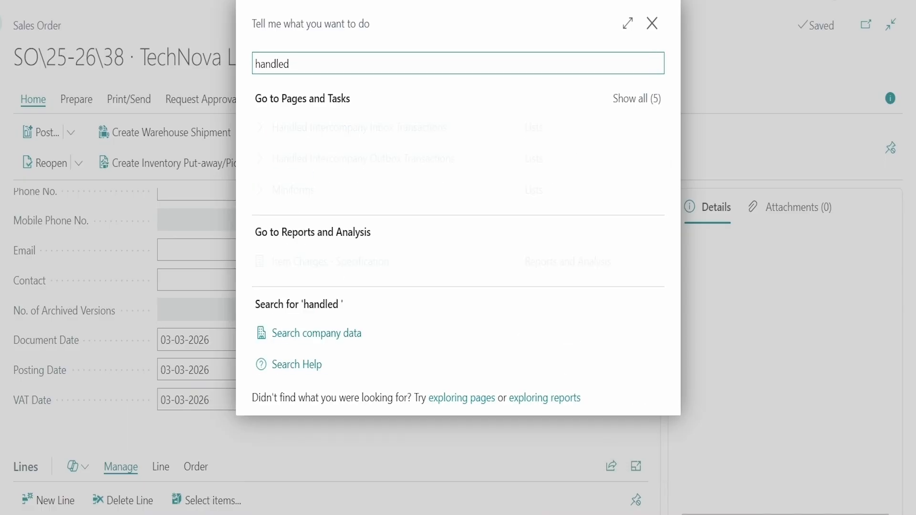
{"action": "type", "text": "outbo"}
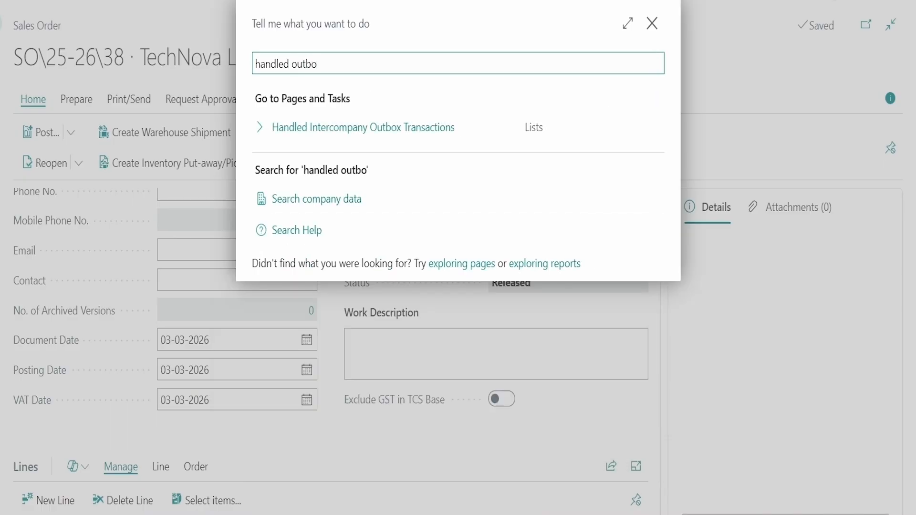
{"action": "left_click", "coordinate": [499, 130]}
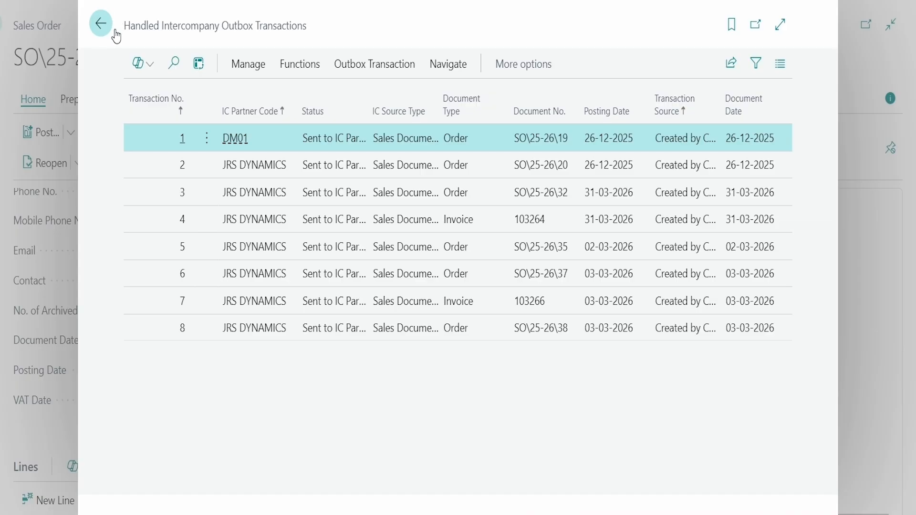
{"action": "left_click", "coordinate": [101, 24]}
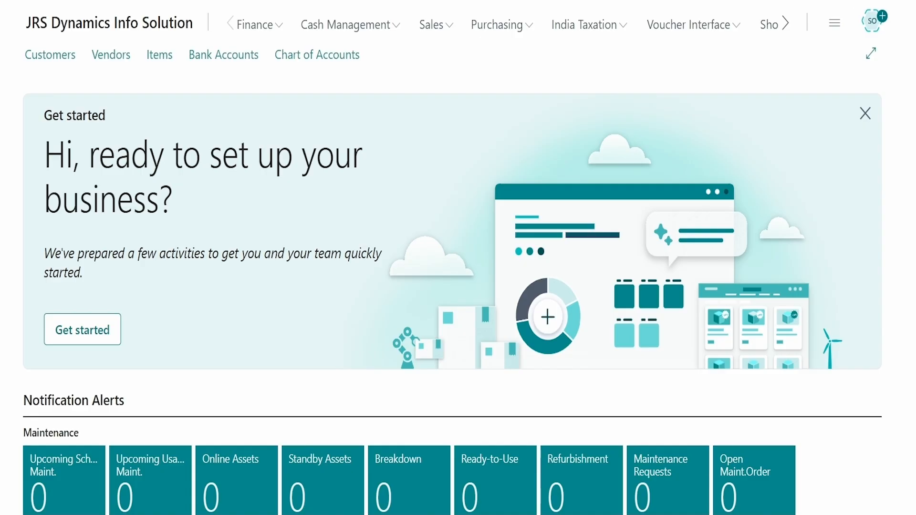
Step: In the JRS Dynamics Info Solution company, search for "handles inbo" and review the Handled Intercompany Inbox Transactions for the received order
{"action": "key", "text": "alt+q"}
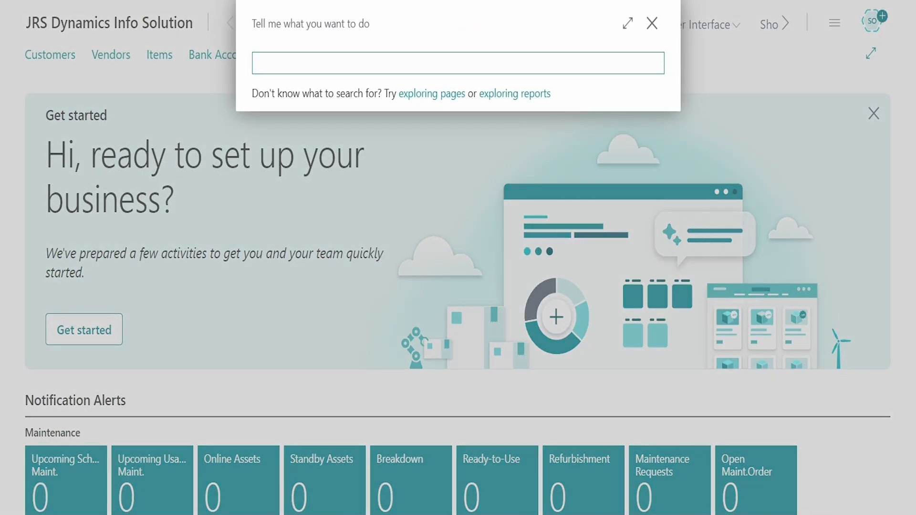
{"action": "type", "text": "hanld"}
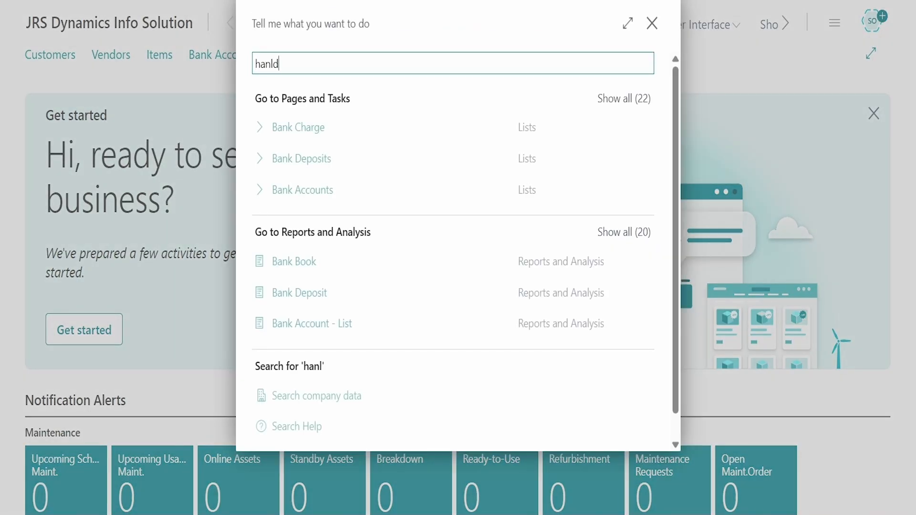
{"action": "key", "text": "BackSpace"}
{"action": "key", "text": "BackSpace"}
{"action": "type", "text": "dles o"}
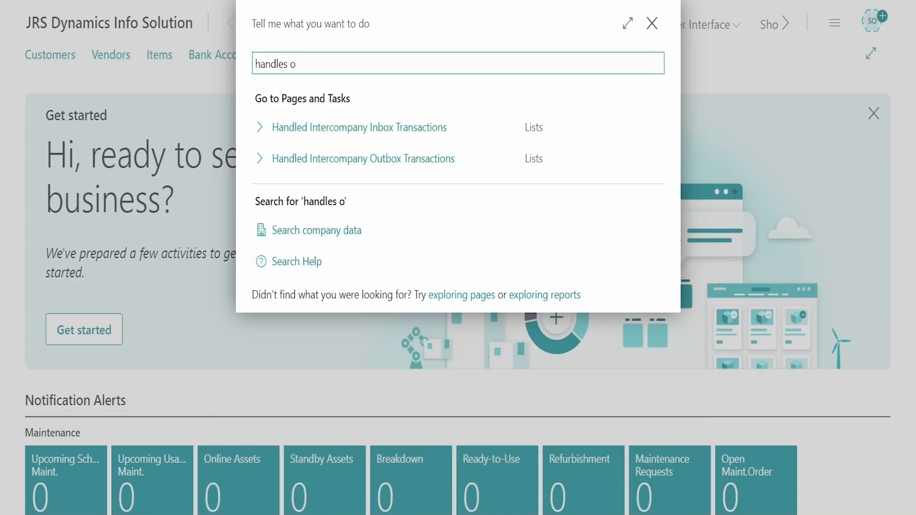
{"action": "key", "text": "BackSpace"}
{"action": "type", "text": "inob"}
{"action": "key", "text": "BackSpace"}
{"action": "key", "text": "BackSpace"}
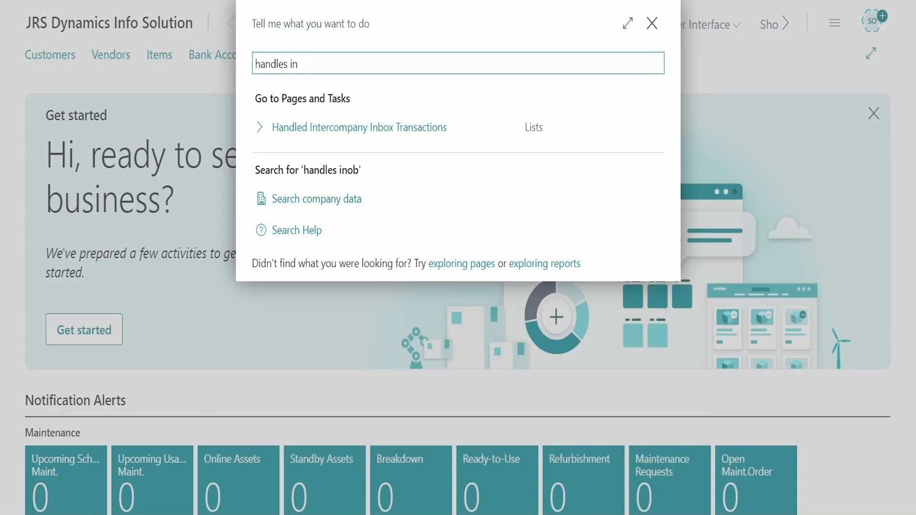
{"action": "type", "text": "bo"}
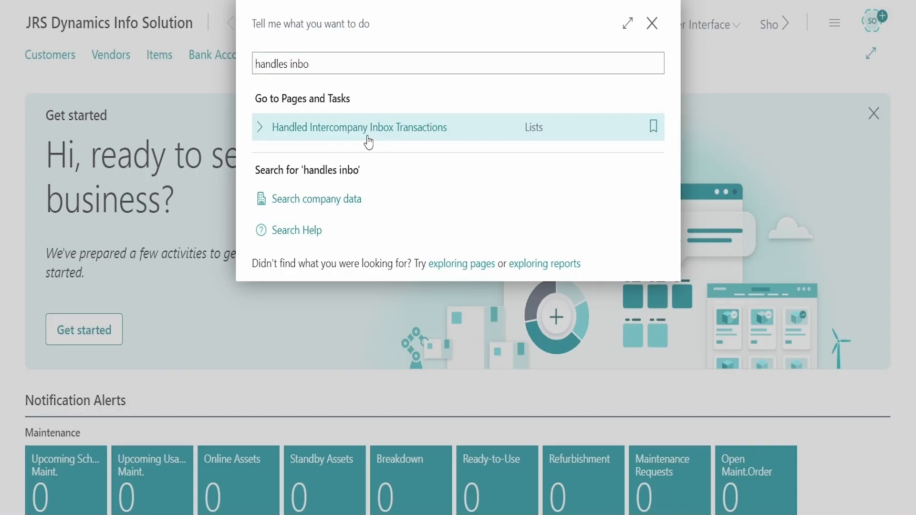
{"action": "key", "text": "Return"}
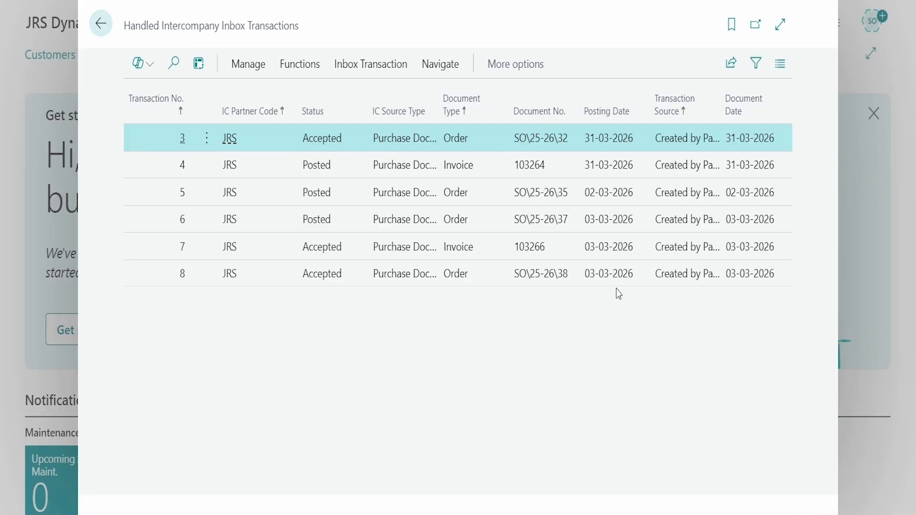
{"action": "left_click", "coordinate": [102, 24]}
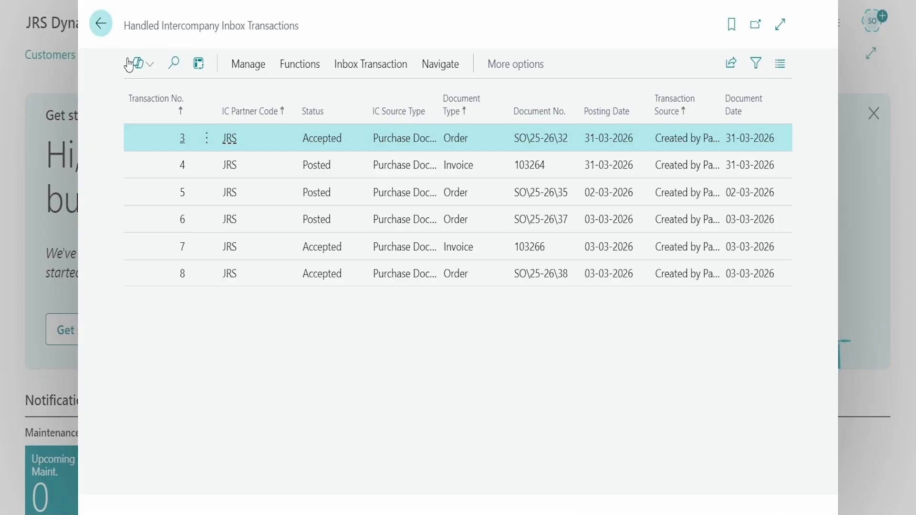
Step: Open the TechNova Ltd purchase order from the Purchase Orders list and examine its item line and totals
{"action": "left_click", "coordinate": [497, 24]}
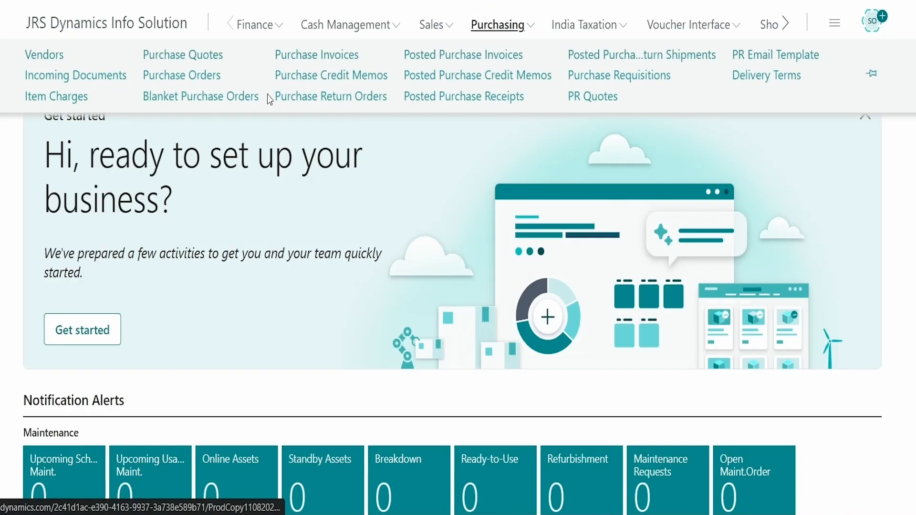
{"action": "left_click", "coordinate": [206, 78]}
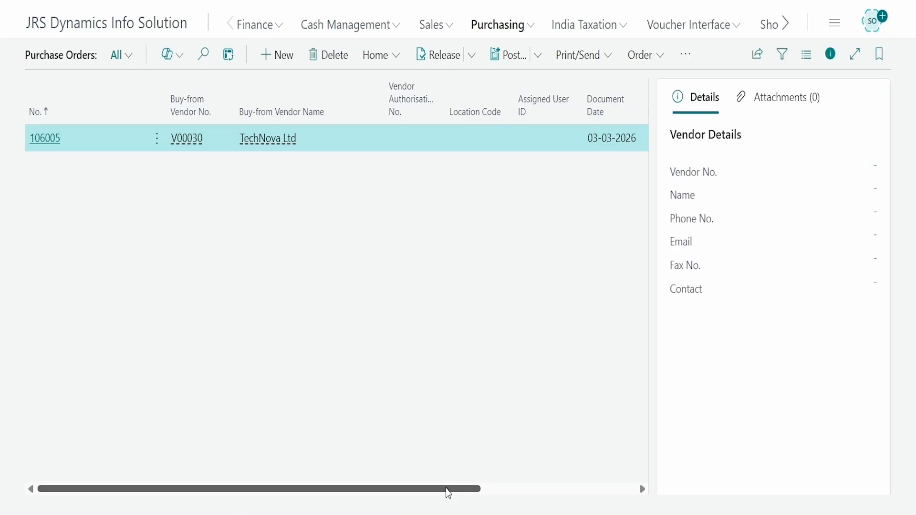
{"action": "left_click_drag", "start_coordinate": [446, 489], "coordinate": [327, 487]}
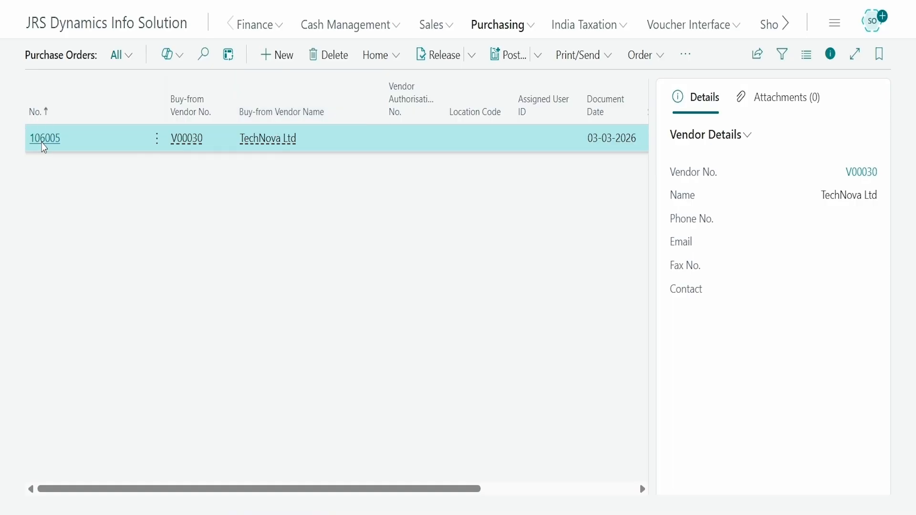
{"action": "left_click", "coordinate": [42, 142]}
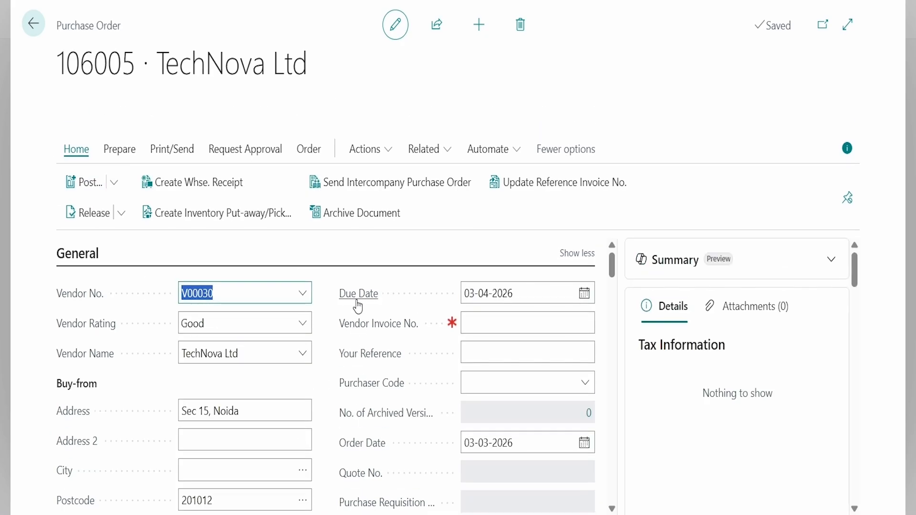
{"action": "scroll", "coordinate": [372, 344], "scroll_direction": "down", "scroll_amount": 10}
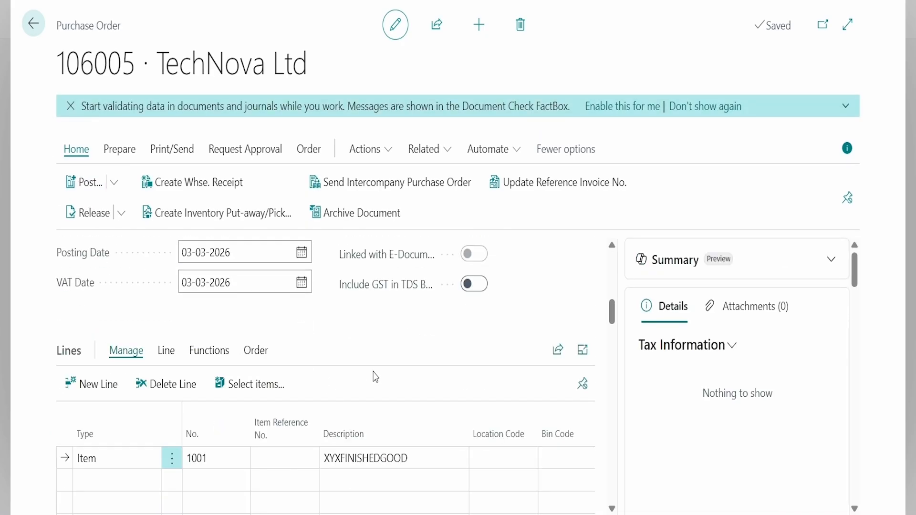
{"action": "scroll", "coordinate": [374, 378], "scroll_direction": "down", "scroll_amount": 3}
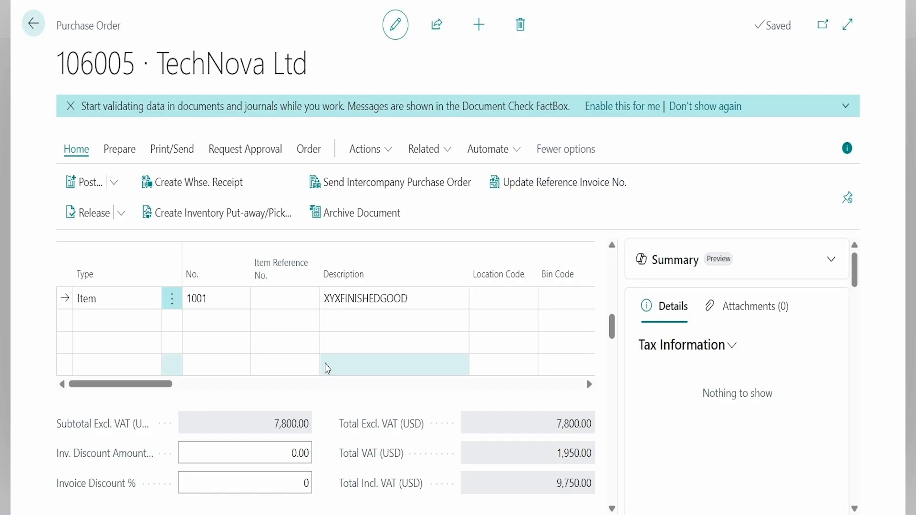
{"action": "left_click_drag", "start_coordinate": [167, 384], "coordinate": [110, 384]}
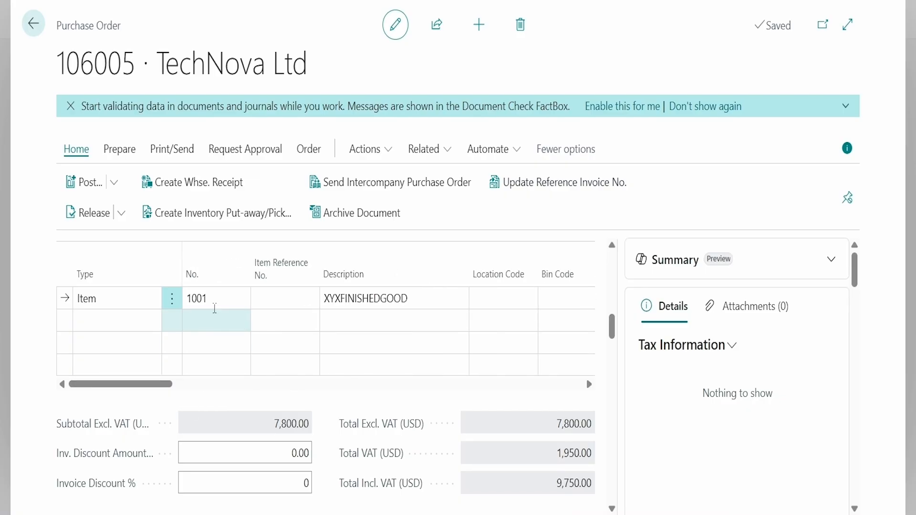
Step: Check the purchase order line's item number, description, unit cost and line amount against the order totals including VAT
{"action": "left_click", "coordinate": [210, 303]}
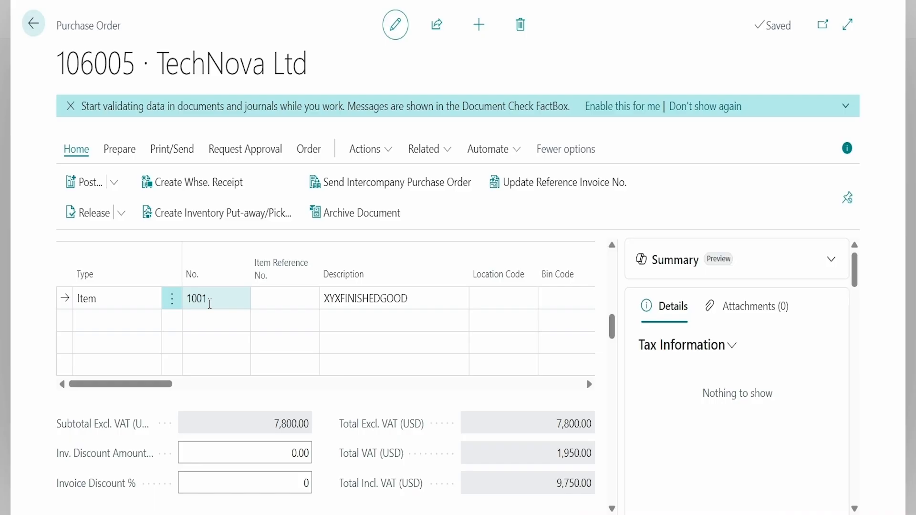
{"action": "left_click", "coordinate": [352, 295]}
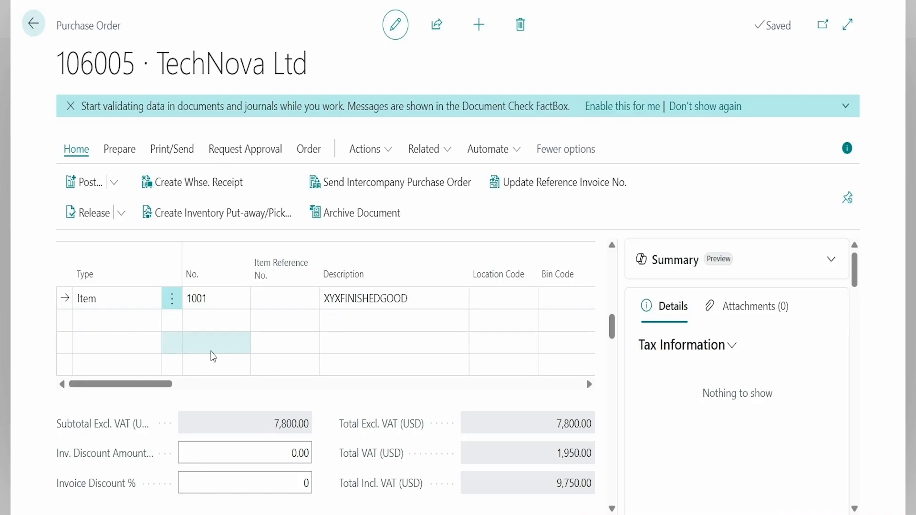
{"action": "left_click_drag", "start_coordinate": [148, 384], "coordinate": [239, 392]}
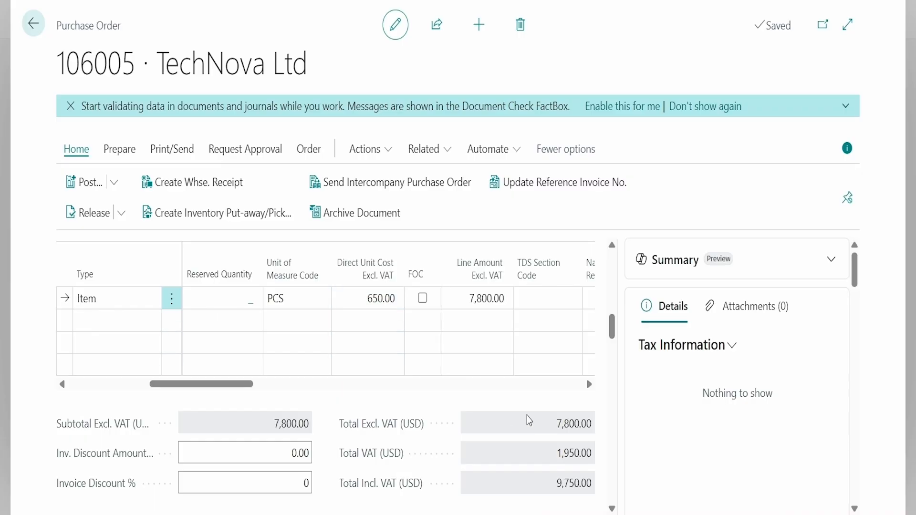
{"action": "scroll", "coordinate": [539, 405], "scroll_direction": "down", "scroll_amount": 3}
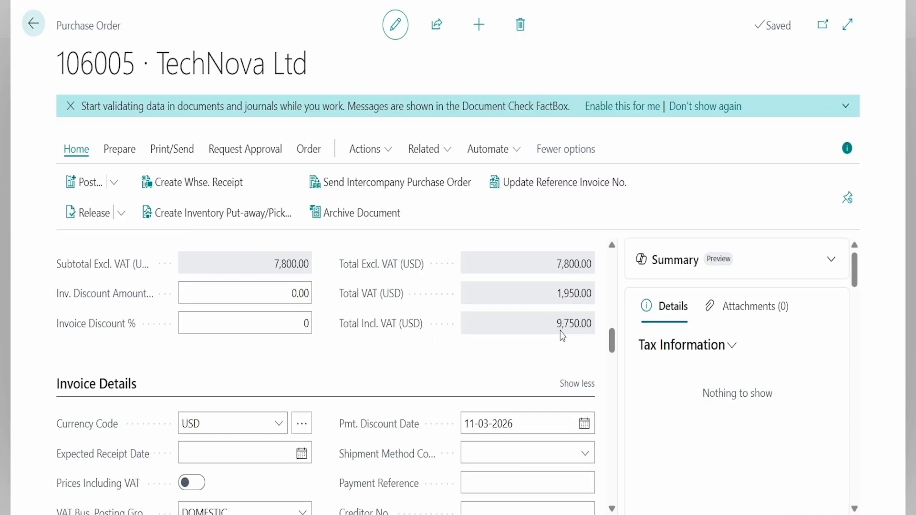
{"action": "scroll", "coordinate": [463, 373], "scroll_direction": "up", "scroll_amount": 5}
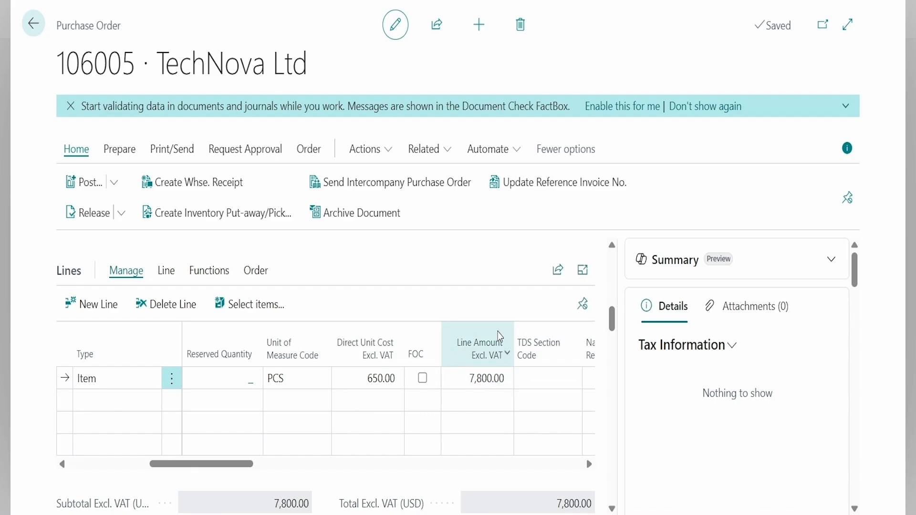
Step: Set the Vendor Invoice No. in the purchase order's General section to 494616
{"action": "scroll", "coordinate": [499, 334], "scroll_direction": "up", "scroll_amount": 5}
{"action": "scroll", "coordinate": [499, 332], "scroll_direction": "up", "scroll_amount": 4}
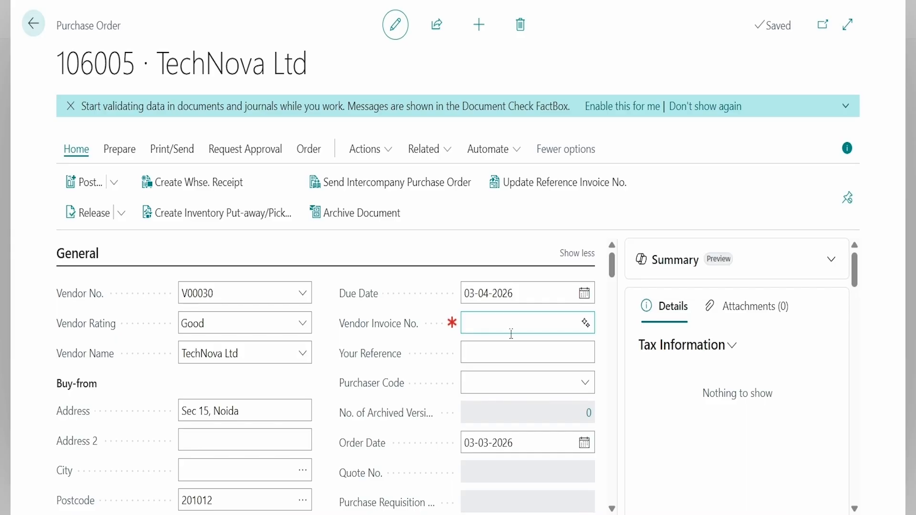
{"action": "left_click", "coordinate": [554, 328]}
{"action": "type", "text": "494616"}
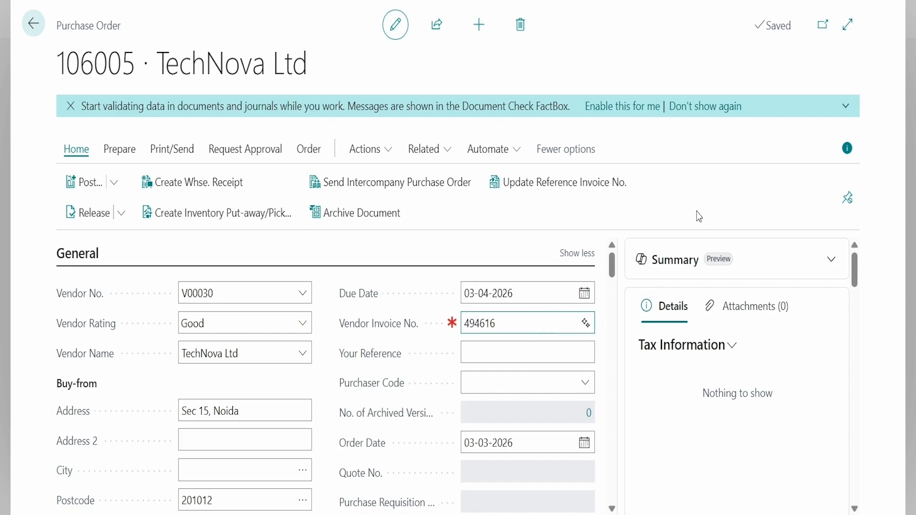
{"action": "left_click", "coordinate": [703, 208]}
Step: Post the TechNova Ltd purchase order with the Receive and Invoice option
{"action": "left_click", "coordinate": [114, 183]}
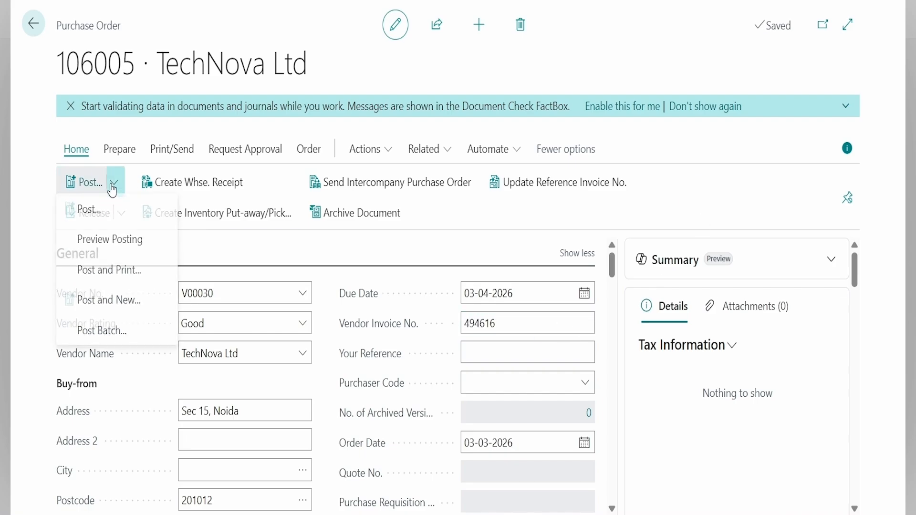
{"action": "left_click", "coordinate": [367, 149]}
{"action": "left_click", "coordinate": [355, 154]}
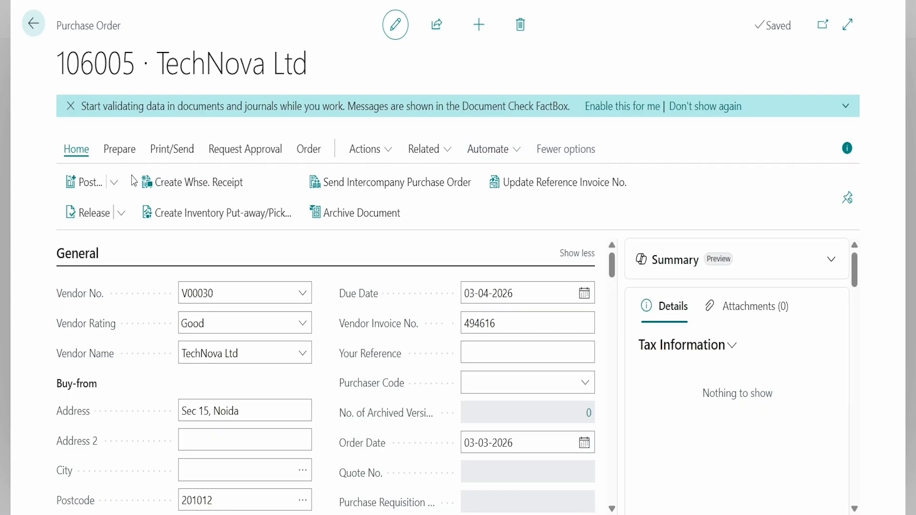
{"action": "left_click", "coordinate": [111, 183]}
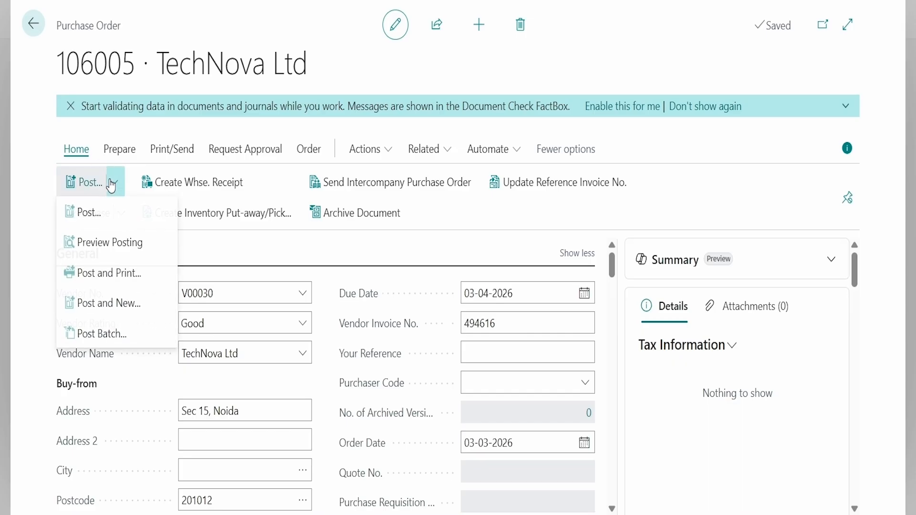
{"action": "left_click", "coordinate": [116, 213]}
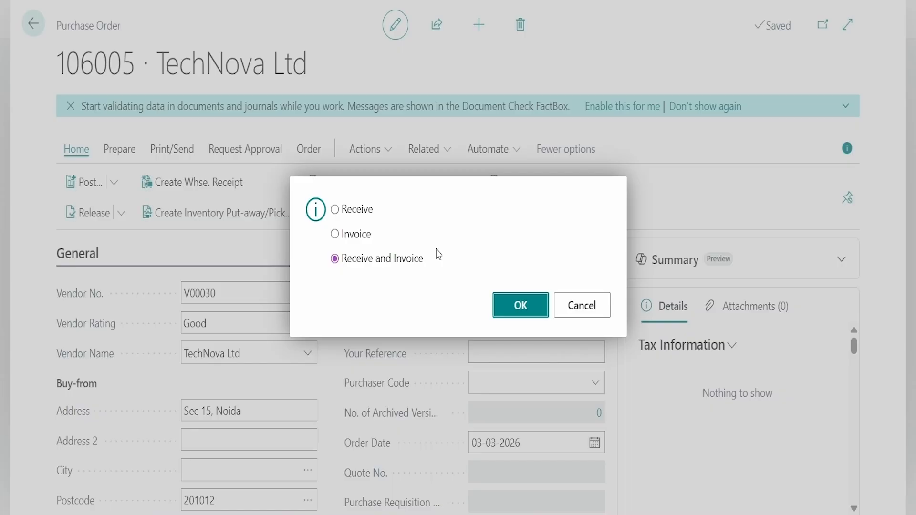
{"action": "left_click", "coordinate": [504, 306]}
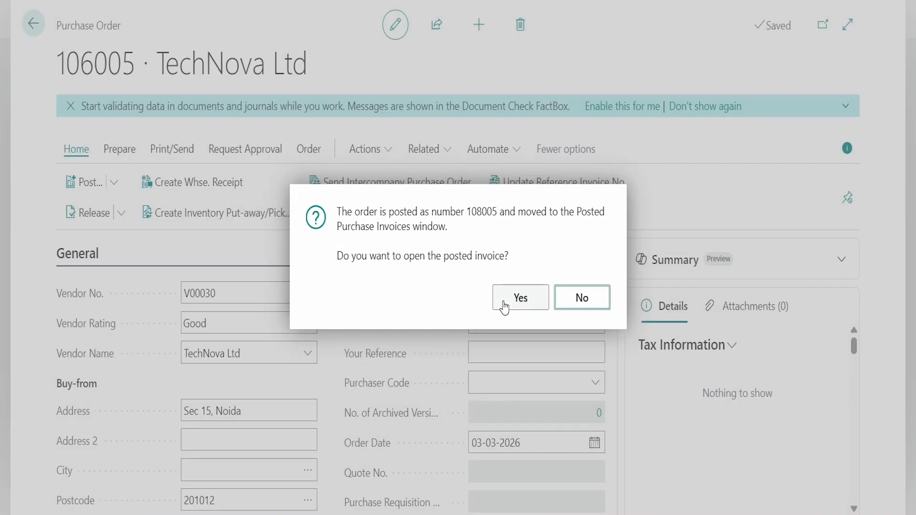
Step: Open the posted purchase invoice and review its general, vendor, shipping and payment details
{"action": "left_click", "coordinate": [504, 301]}
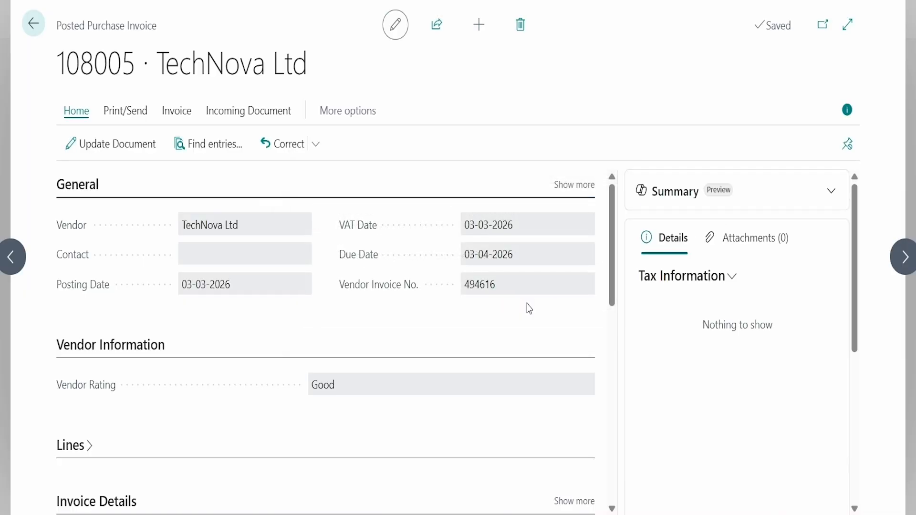
{"action": "scroll", "coordinate": [444, 375], "scroll_direction": "down", "scroll_amount": 10}
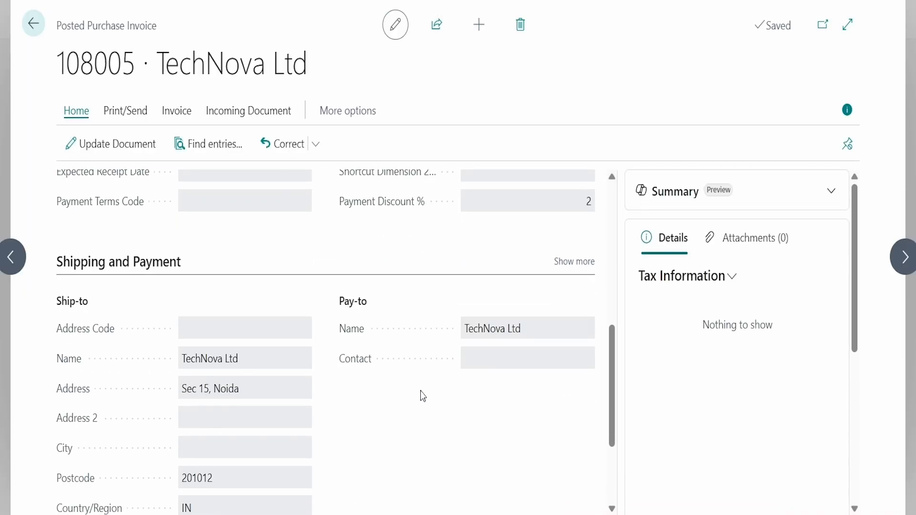
{"action": "scroll", "coordinate": [420, 395], "scroll_direction": "up", "scroll_amount": 10}
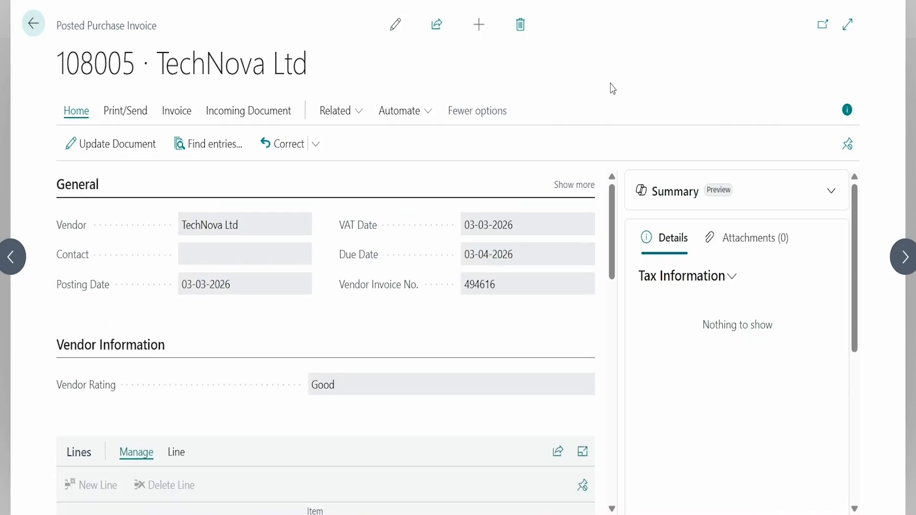